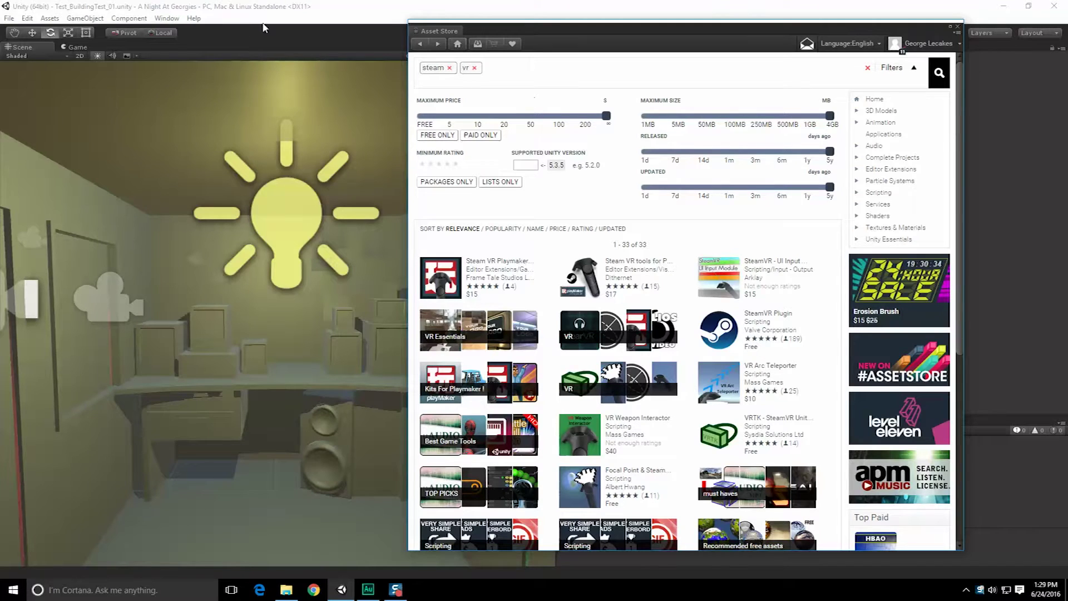
Open the SteamVR Plugin page from the 'steam vr' Asset Store results and scroll through it.
drag(578, 30, 509, 32)
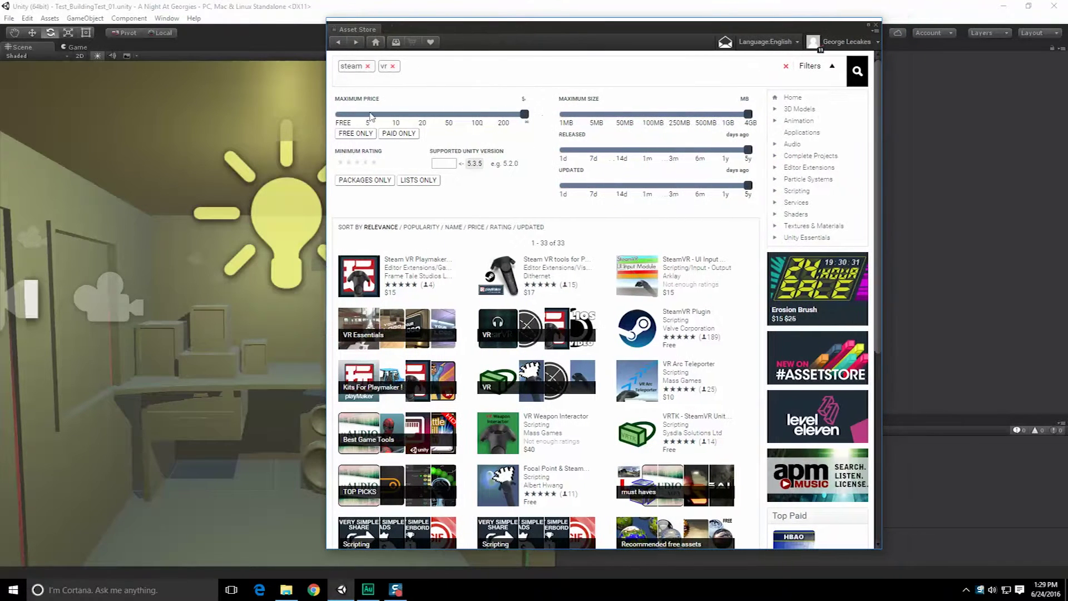
click(694, 313)
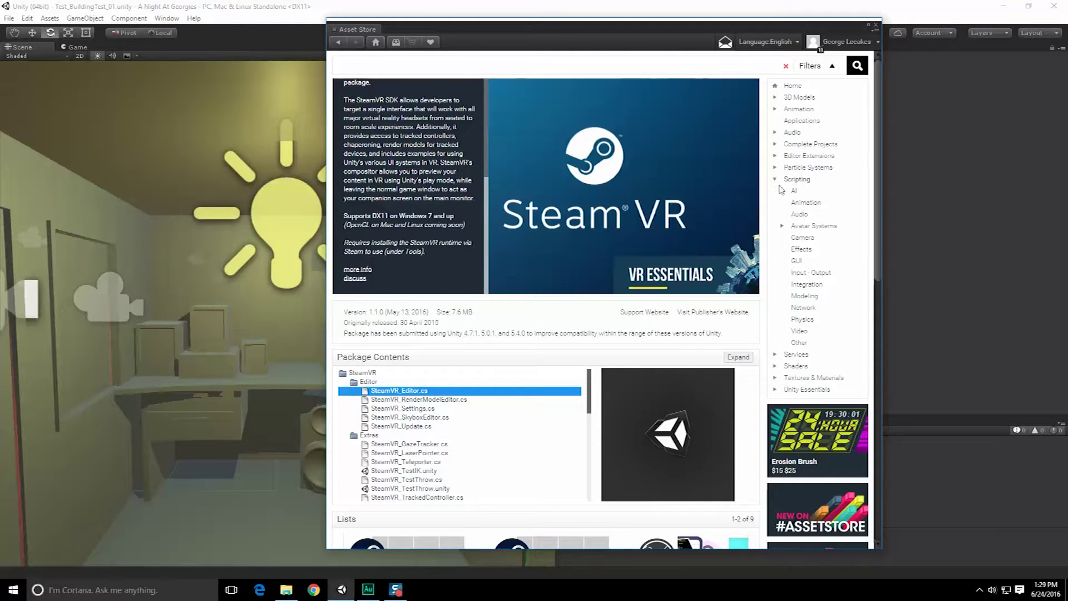
scroll(763, 203, down, 8)
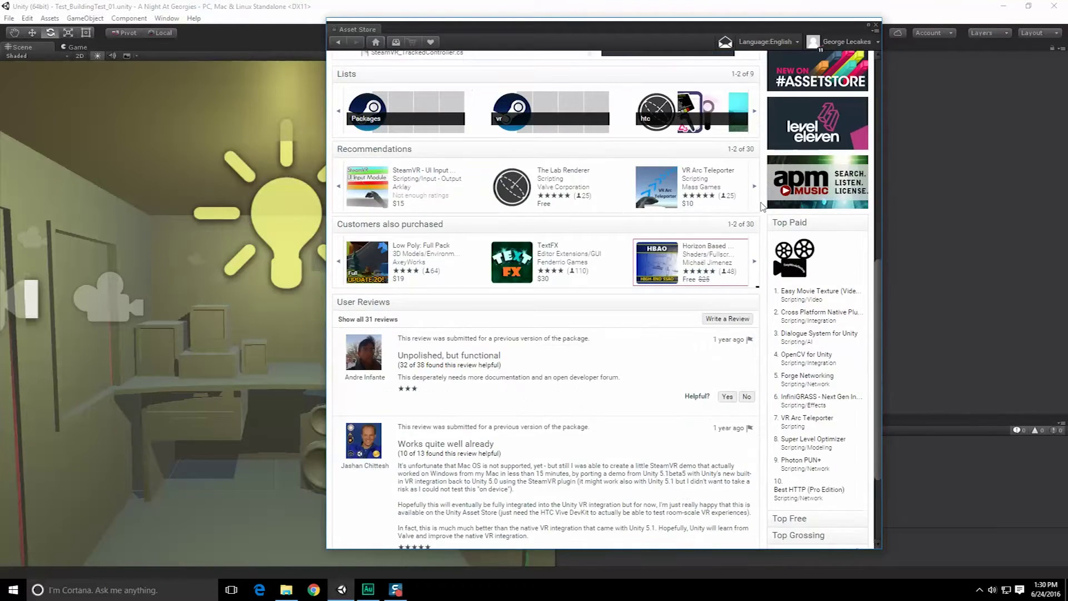
scroll(763, 206, down, 3)
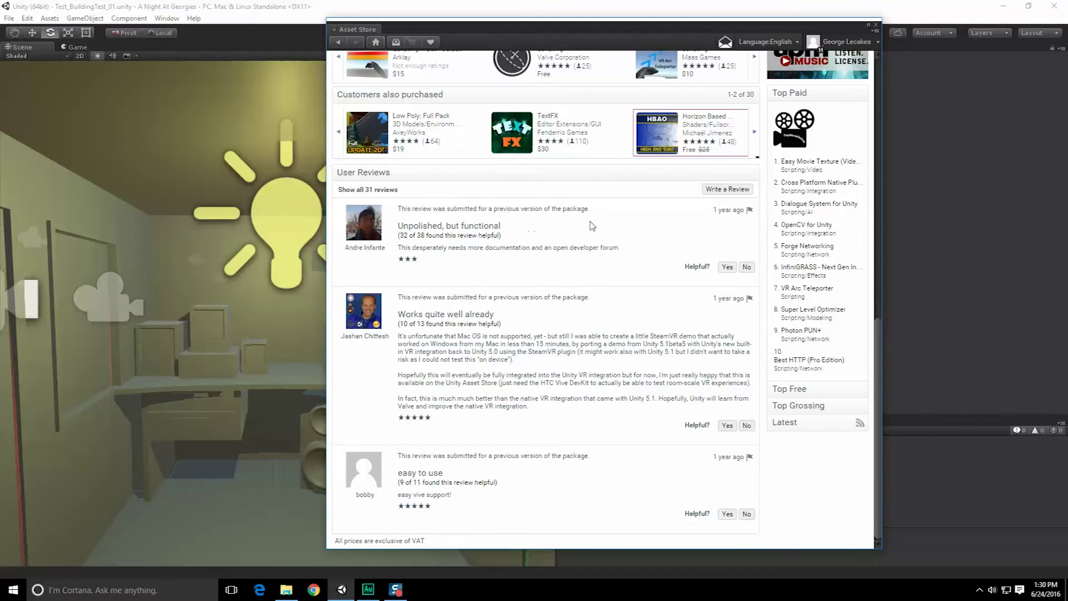
scroll(599, 226, up, 4)
scroll(602, 221, up, 6)
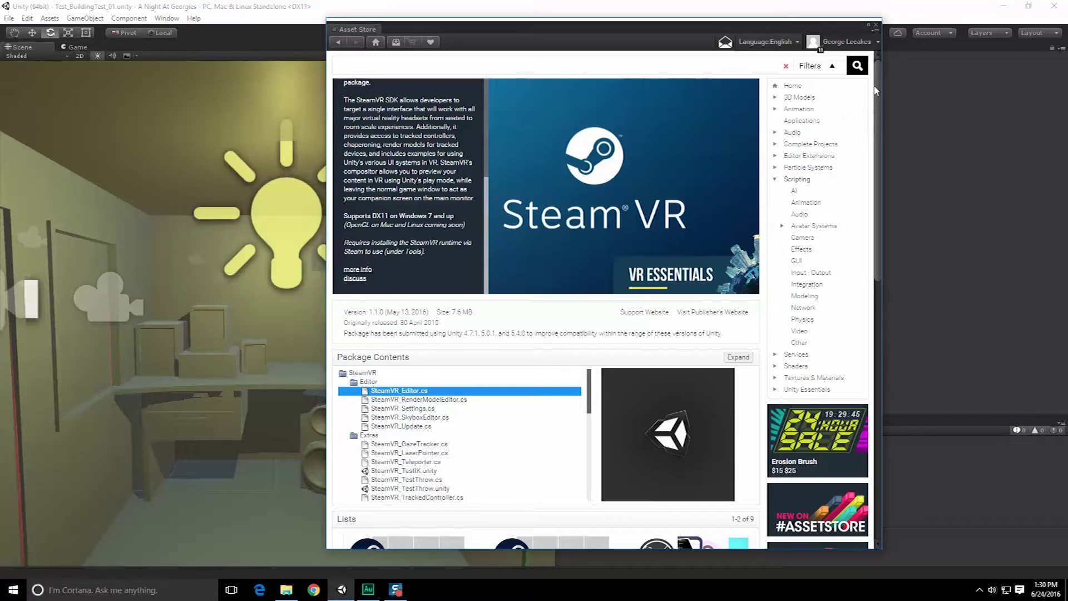
scroll(462, 434, down, 2)
scroll(383, 184, up, 4)
Download the SteamVR Plugin and review the Plugins folder's openvr_api.cs, x86 and x86_64 entries.
click(375, 173)
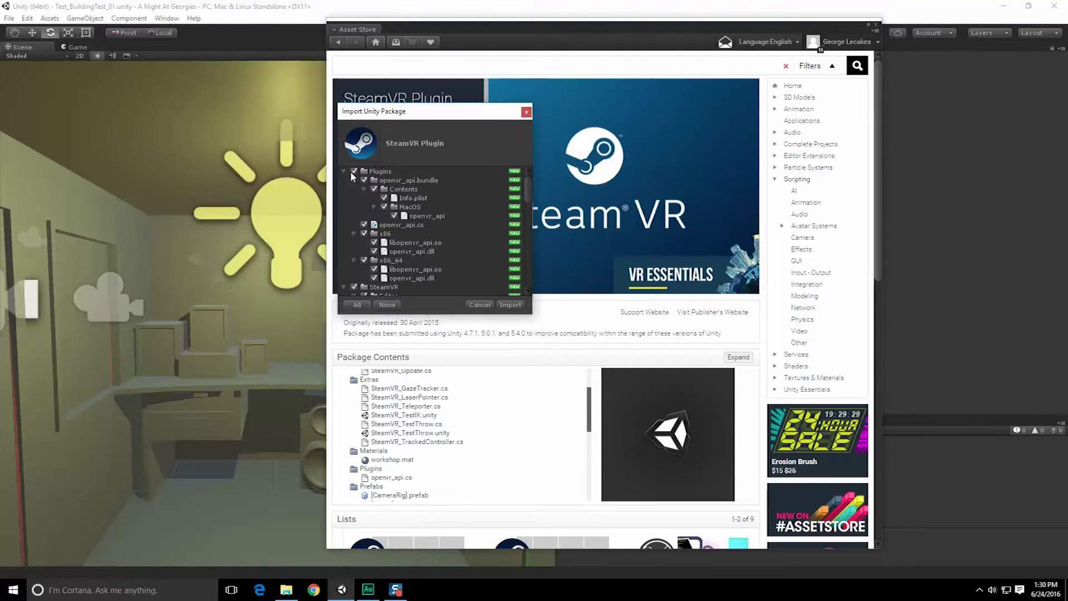
click(351, 174)
click(344, 172)
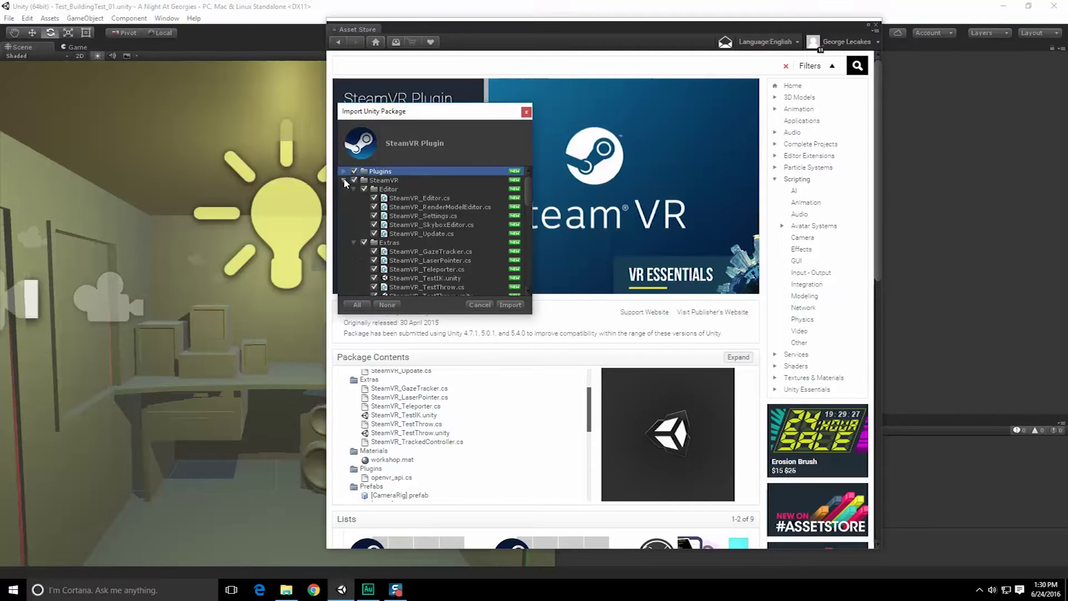
click(344, 180)
click(344, 172)
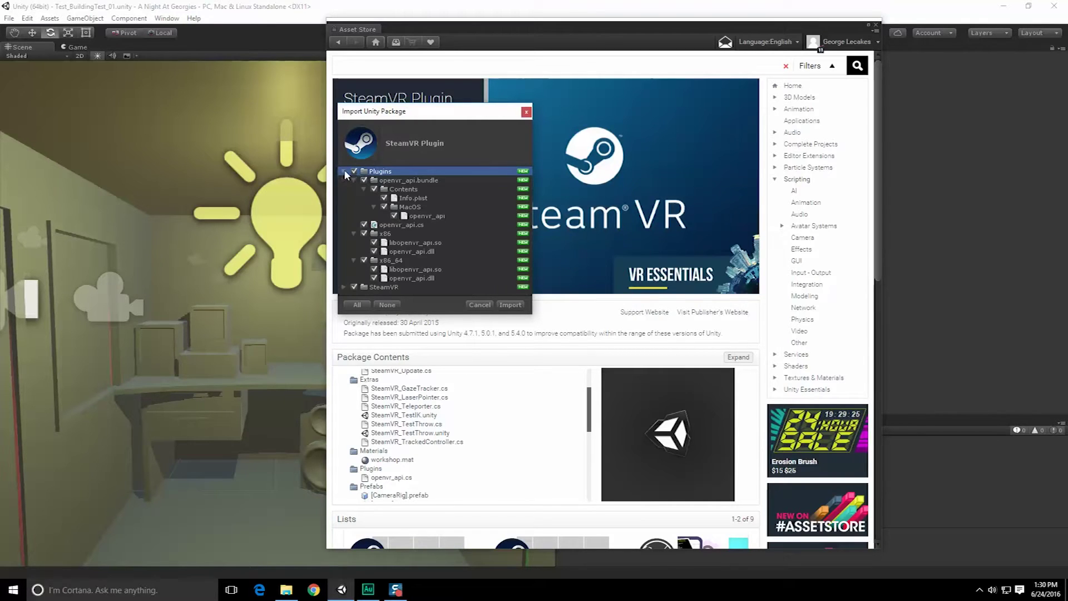
click(404, 226)
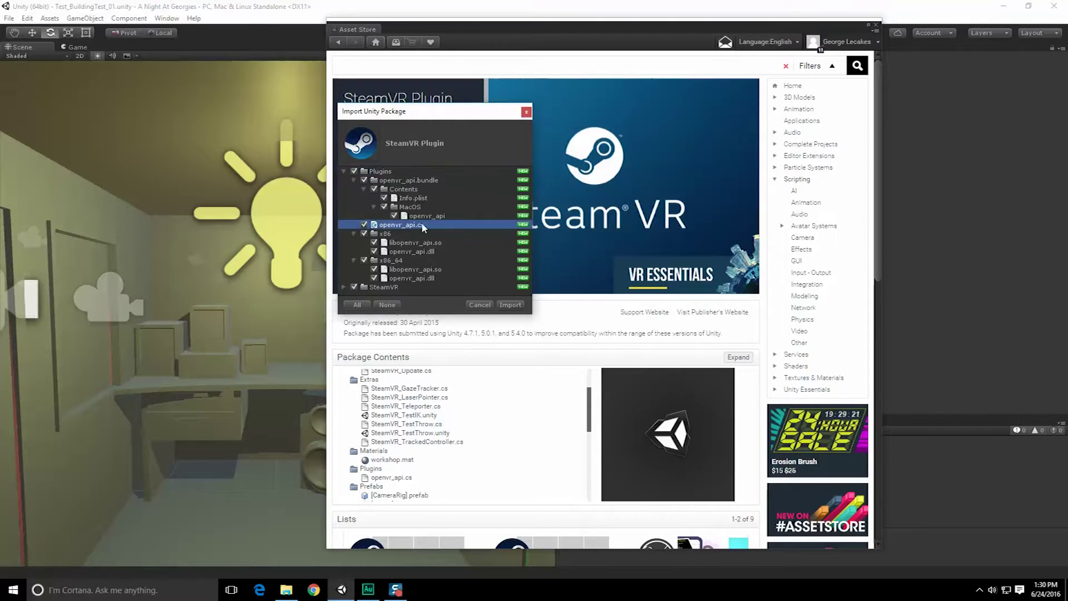
click(389, 234)
click(401, 261)
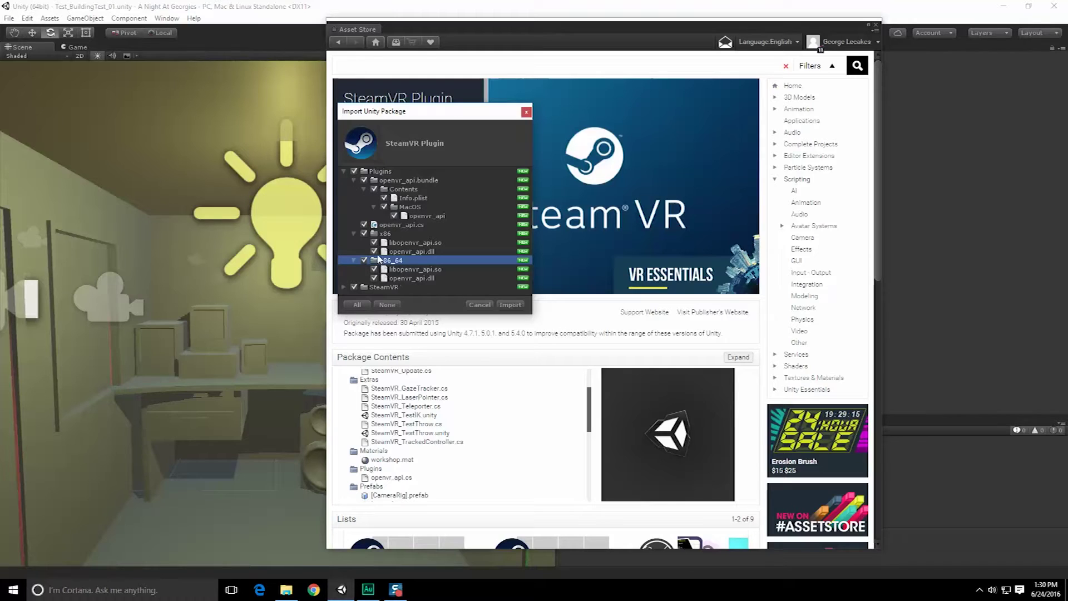
Browse the SteamVR folder's Editor, Extras and Materials entries, then import all files.
click(344, 287)
scroll(459, 253, down, 5)
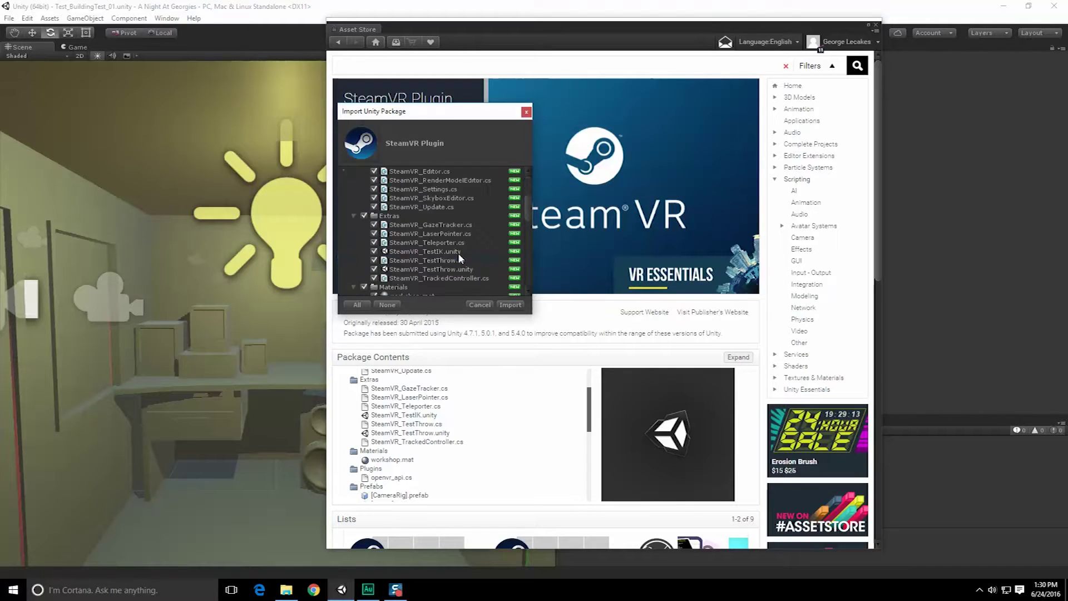
click(406, 198)
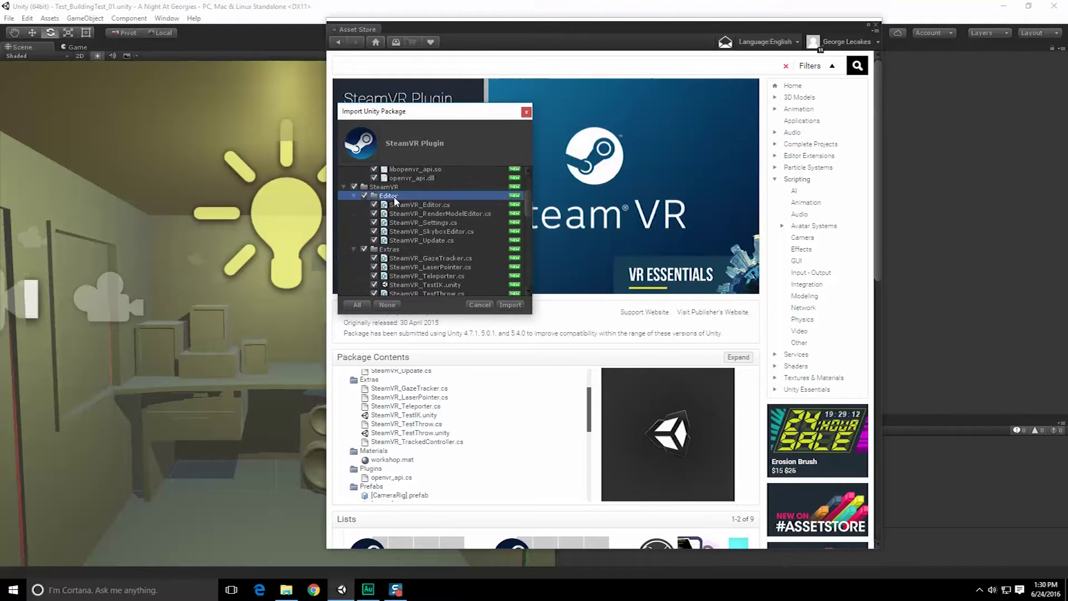
click(409, 249)
scroll(410, 249, down, 3)
click(410, 253)
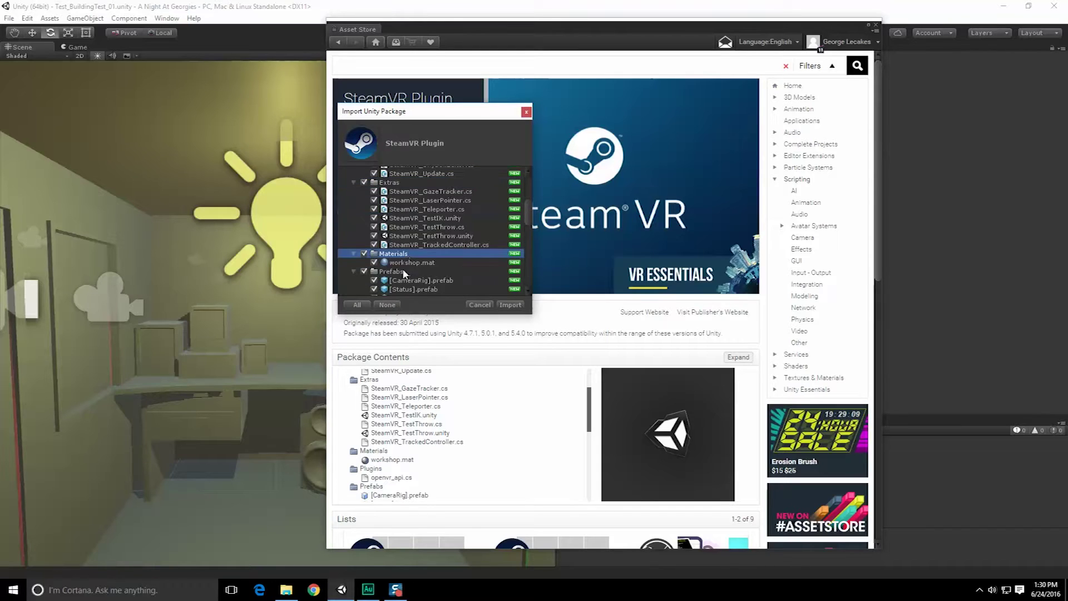
scroll(401, 251, down, 3)
key(Down)
key(Down)
key(Down)
key(Down)
key(Down)
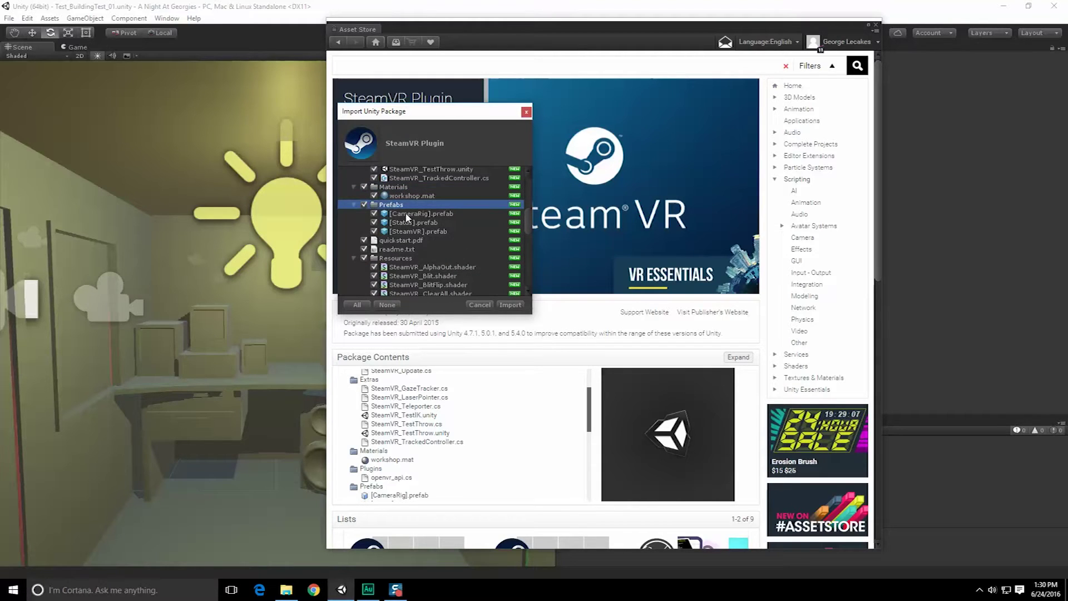
scroll(406, 234, up, 10)
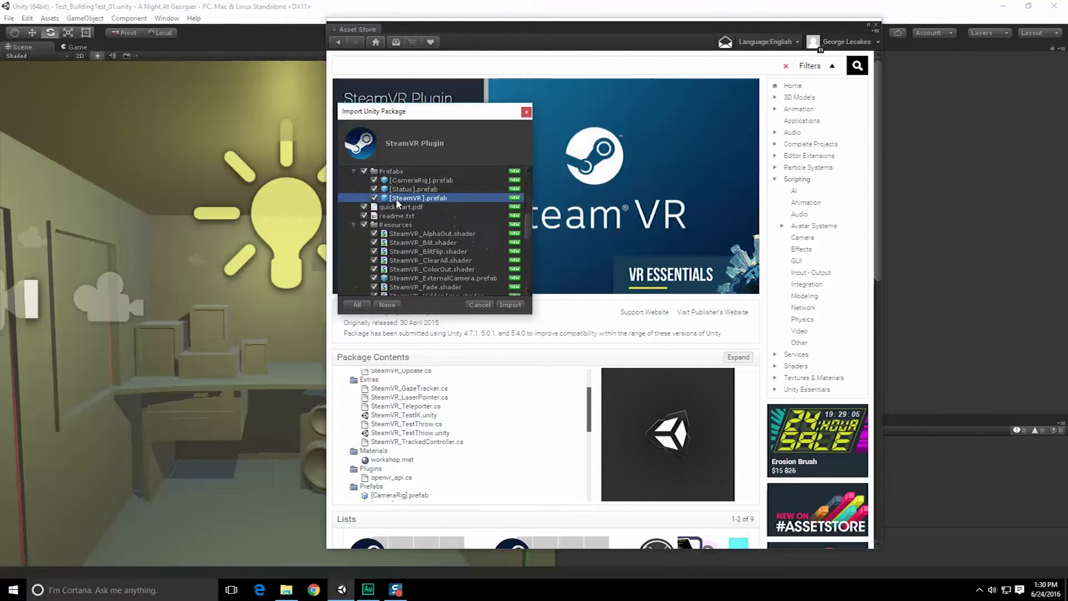
click(511, 304)
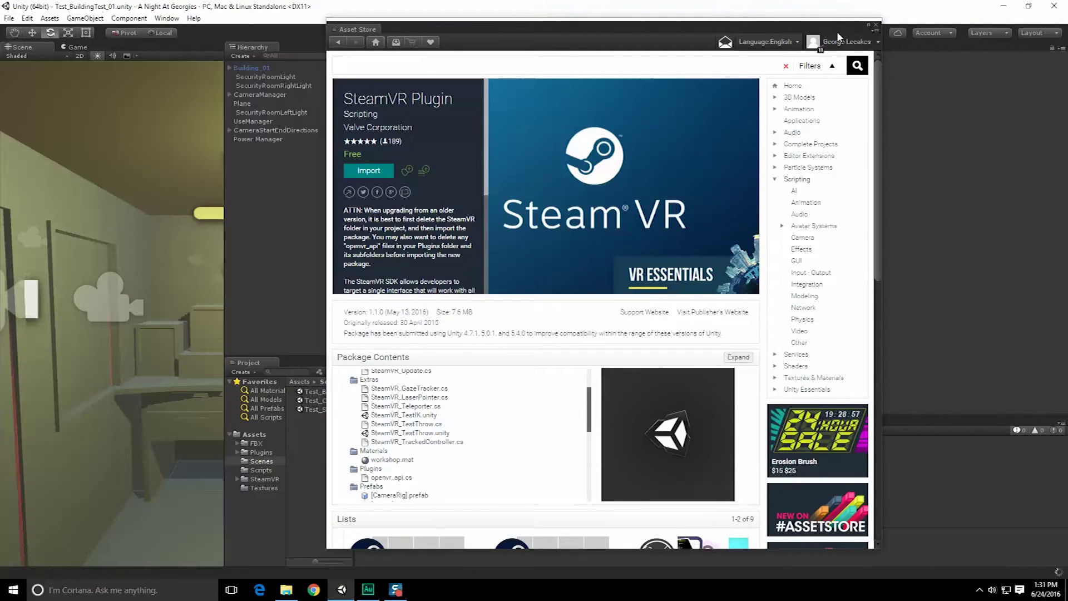
Close the Asset Store and accept SteamVR recommendations: StandaloneWindows64 target, no splash, no fullscreen, run in background.
click(877, 25)
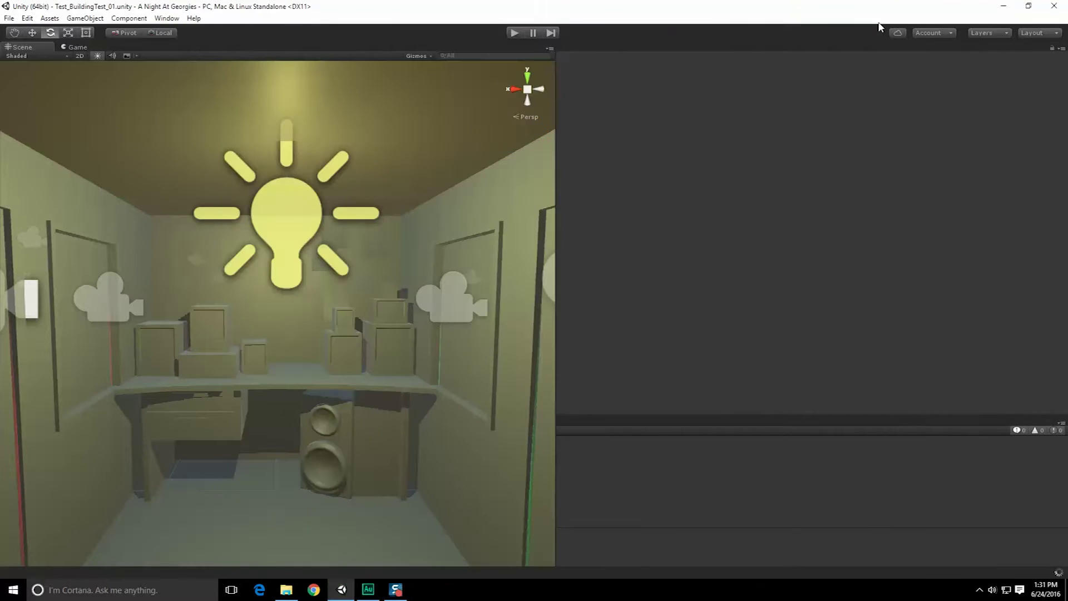
drag(92, 8, 479, 46)
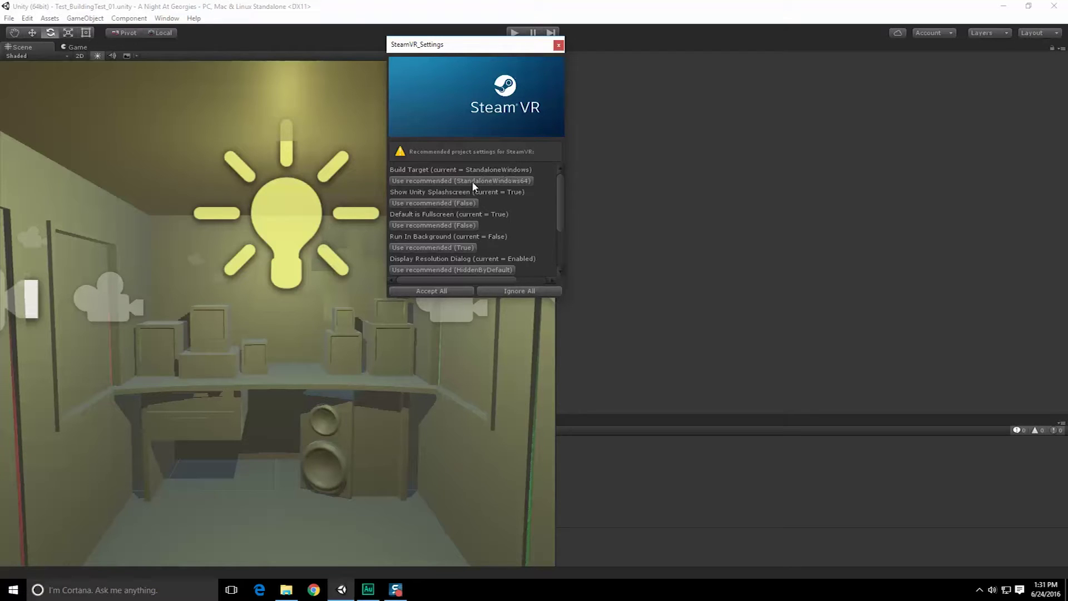
click(511, 181)
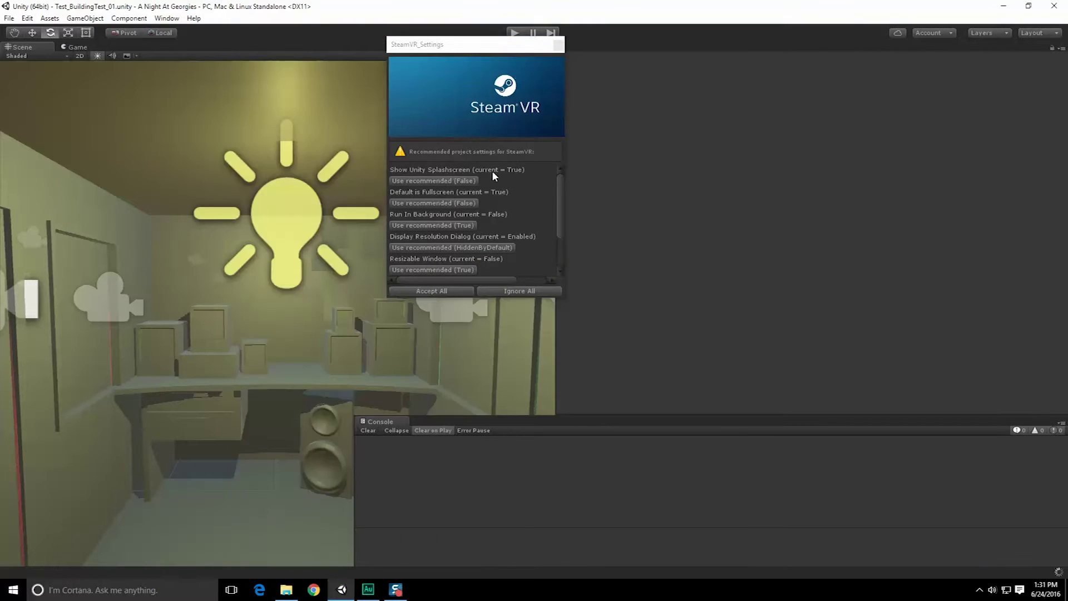
click(432, 181)
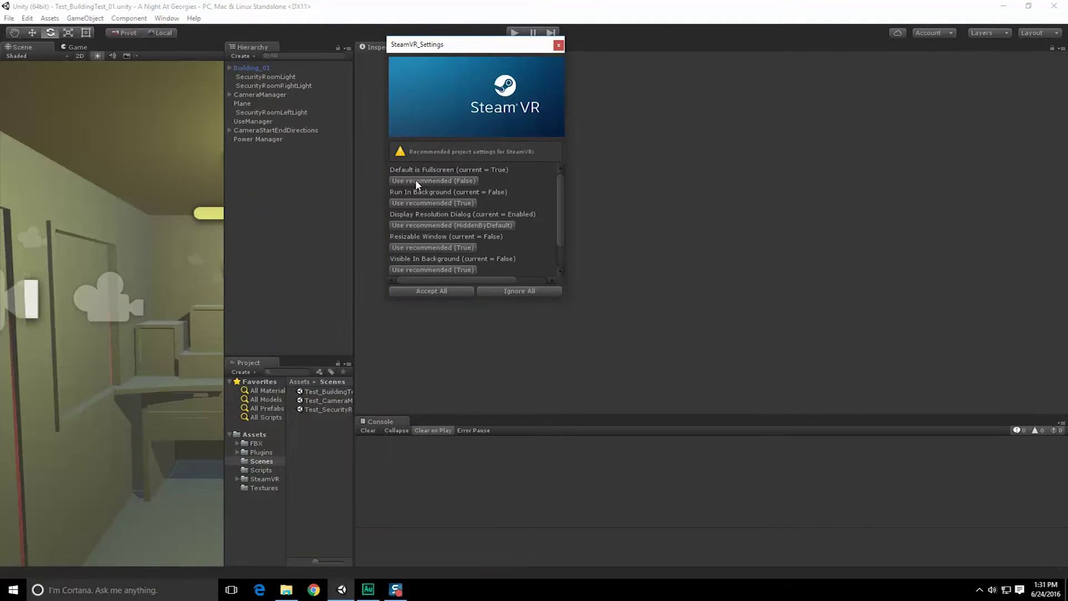
click(446, 180)
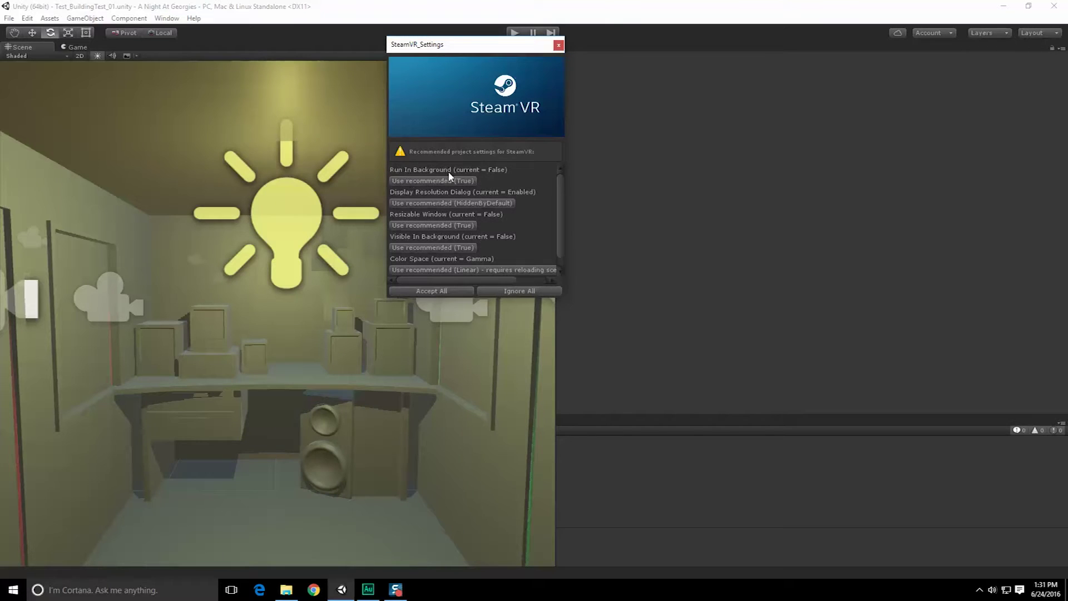
click(433, 182)
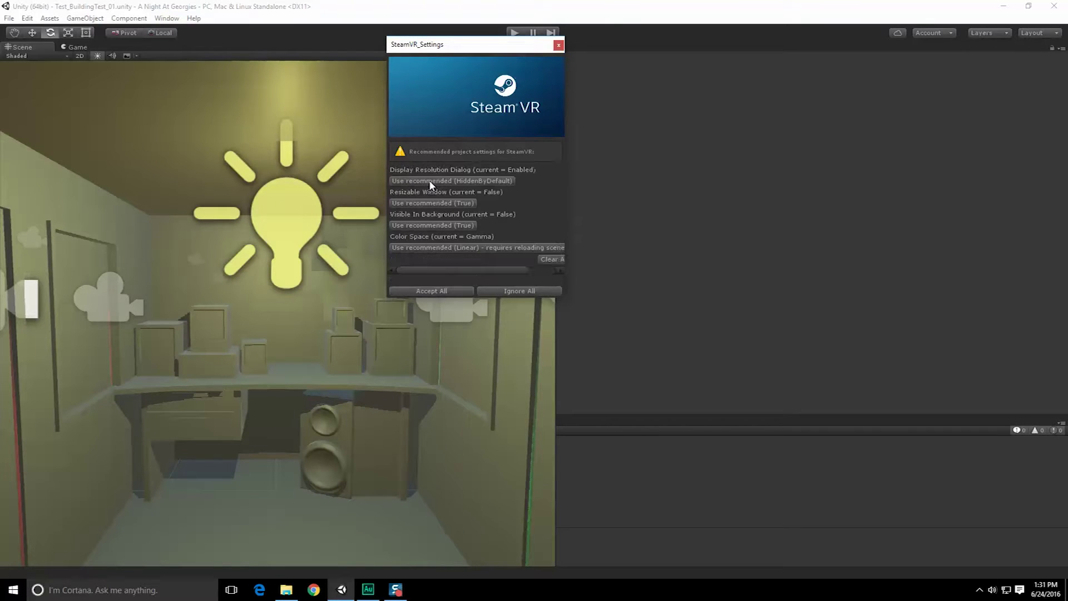
Accept the resolution-dialog, resizable-window, visible-in-background and Linear color space recommendations, then close SteamVR_Settings.
click(460, 181)
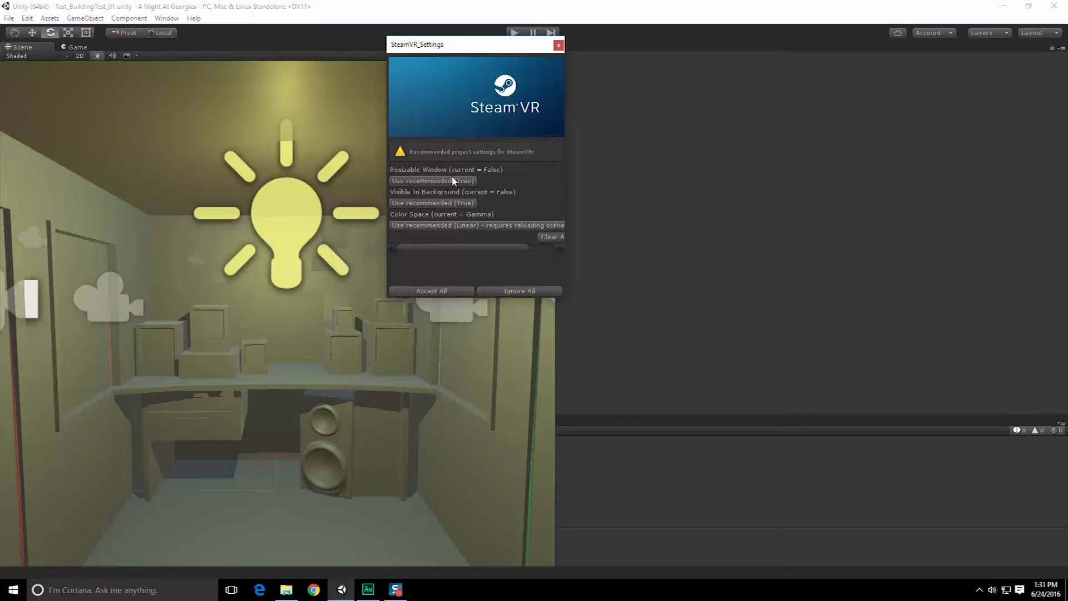
click(418, 181)
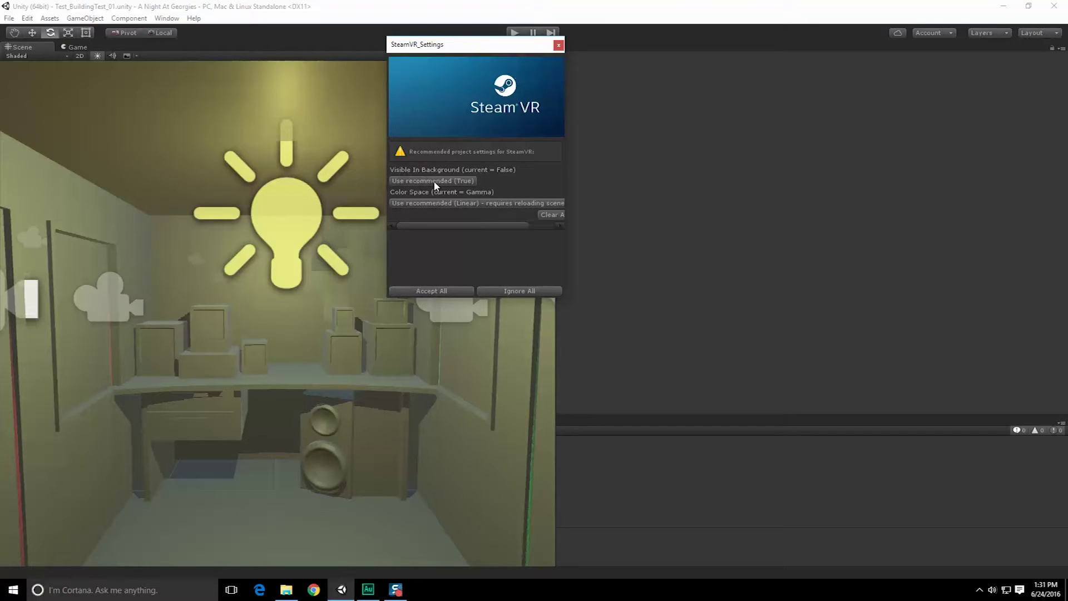
click(433, 180)
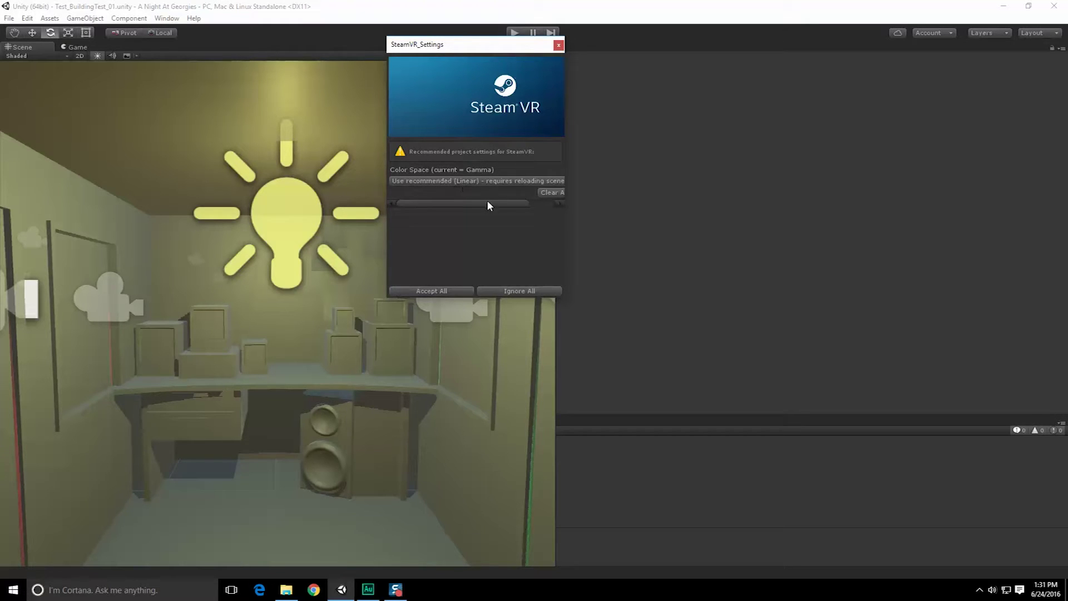
drag(488, 203, 417, 183)
click(416, 182)
click(497, 289)
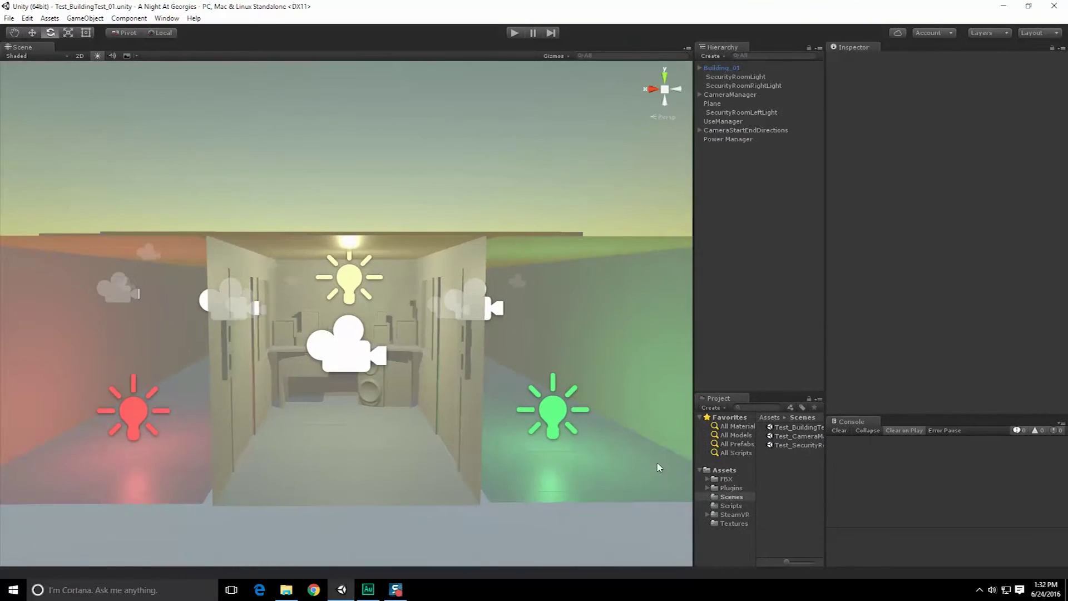
Open the SteamVR folder in the Project panel and open its readme in Visual Studio.
drag(695, 452, 658, 452)
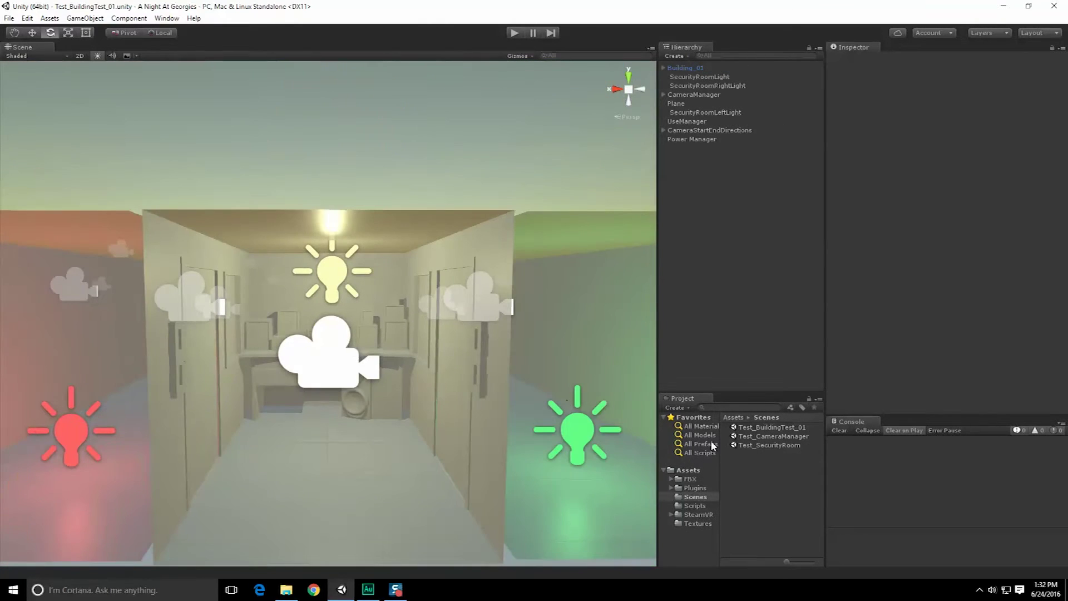
click(699, 516)
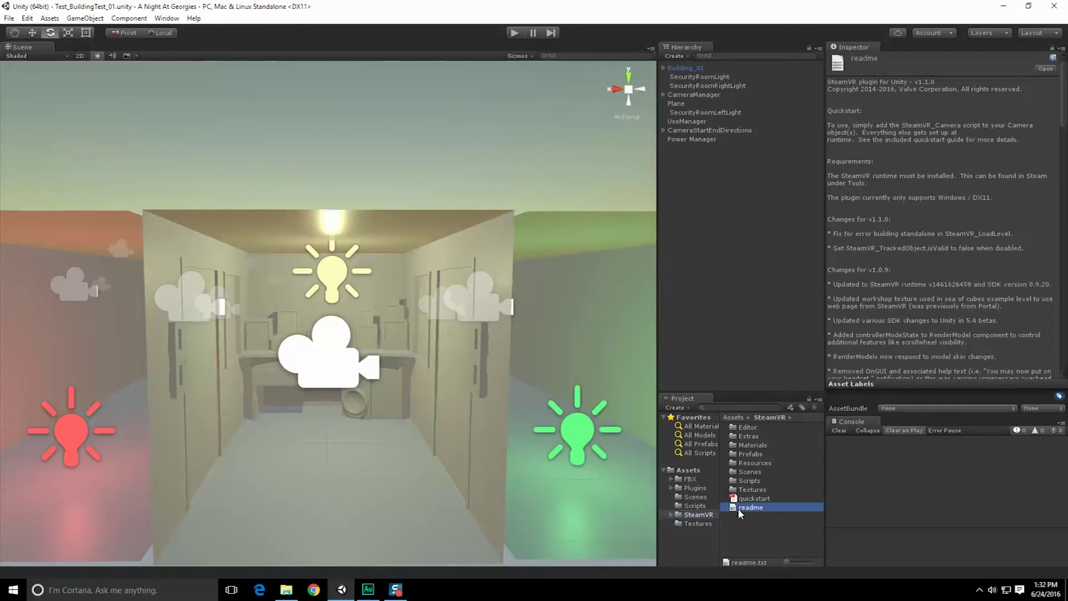
double_click(738, 509)
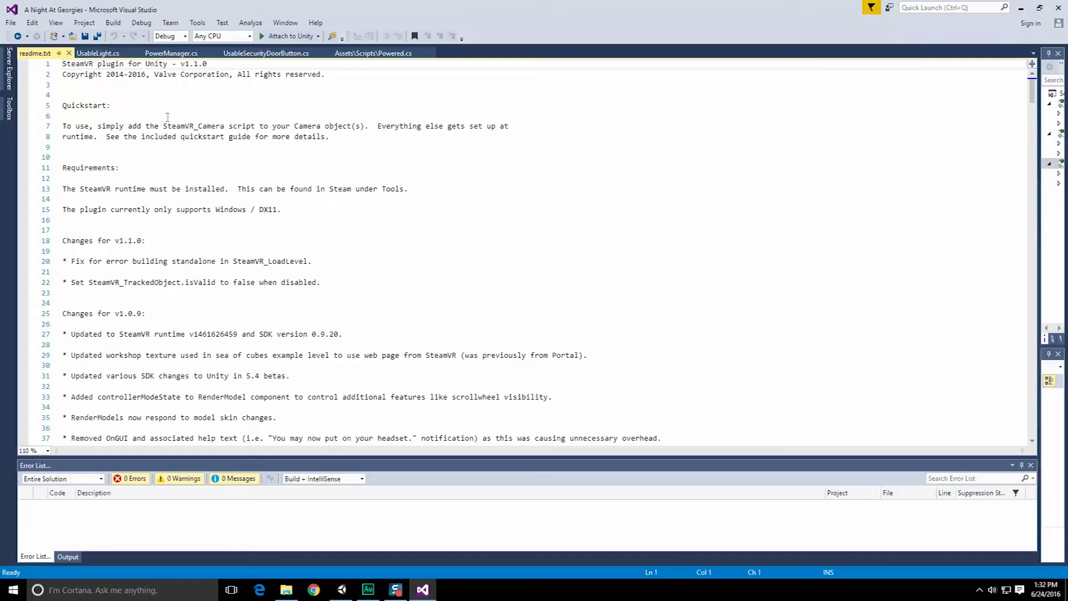
Read the readme's SteamVR_Camera and Prefabs notes, highlighting the CameraRig paragraph.
drag(163, 126, 359, 126)
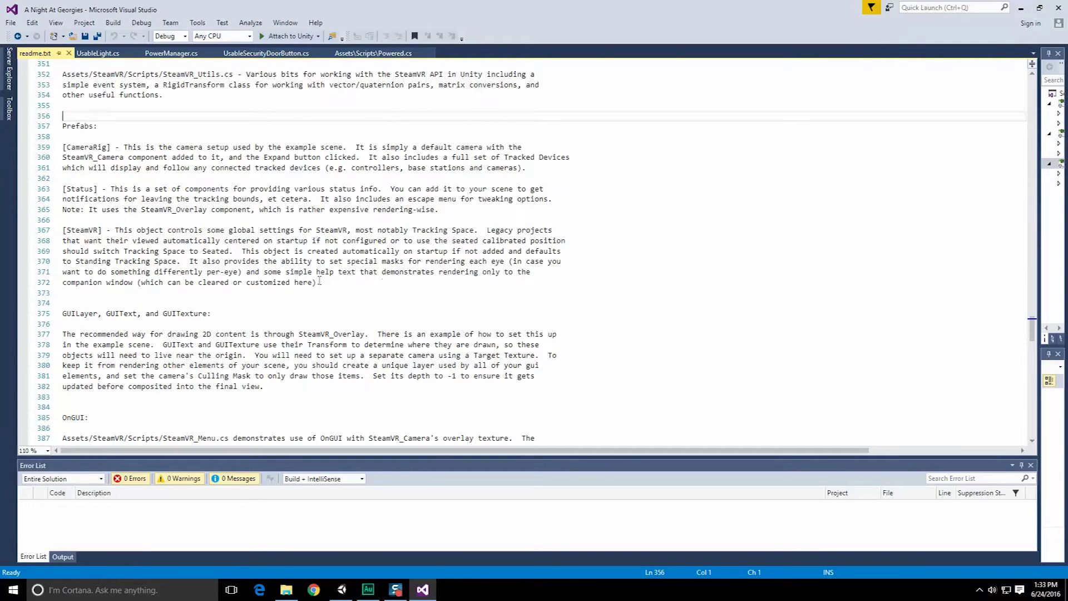
drag(319, 281, 62, 115)
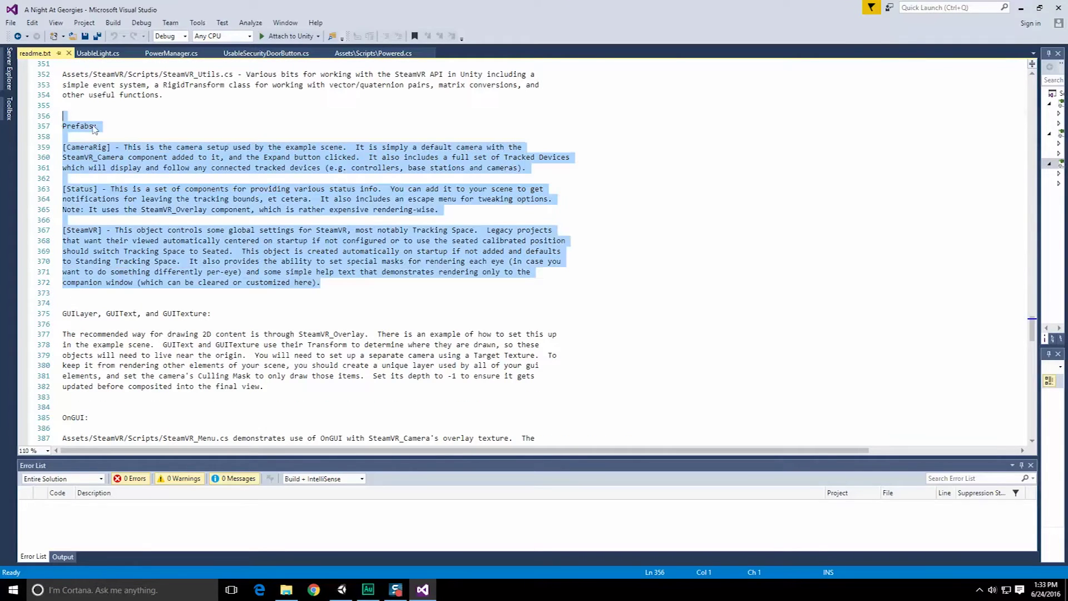
click(63, 116)
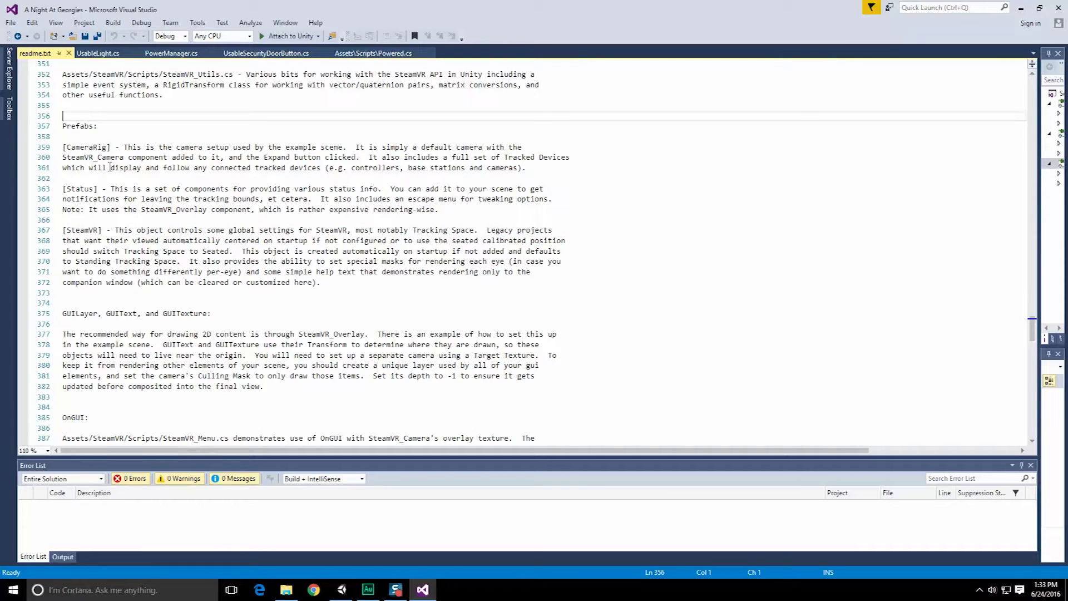
drag(131, 145, 417, 158)
triple_click(300, 147)
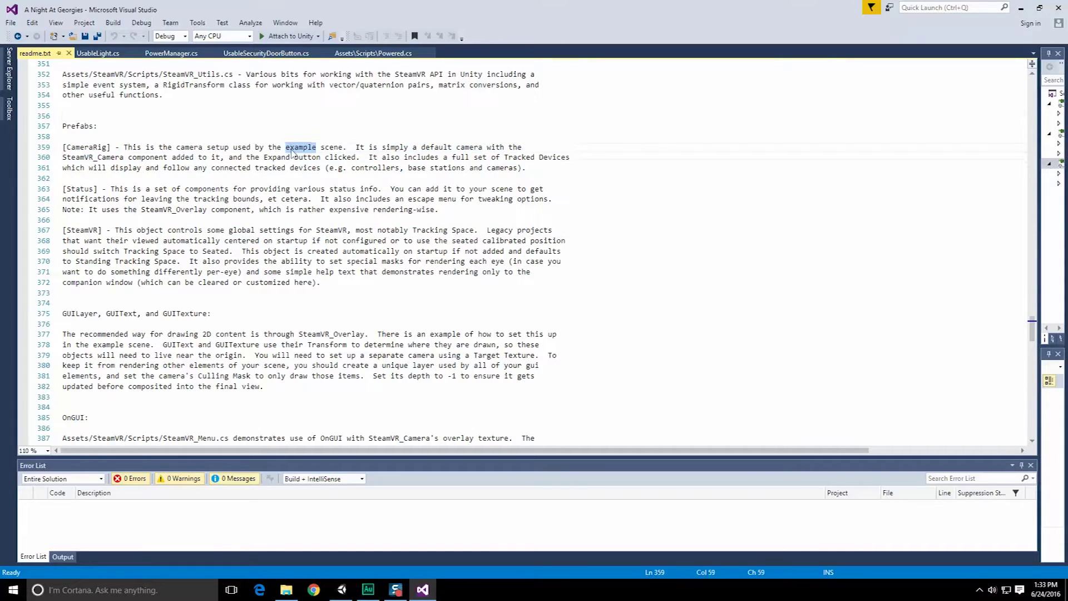
click(290, 157)
drag(513, 168, 63, 146)
double_click(135, 161)
triple_click(183, 147)
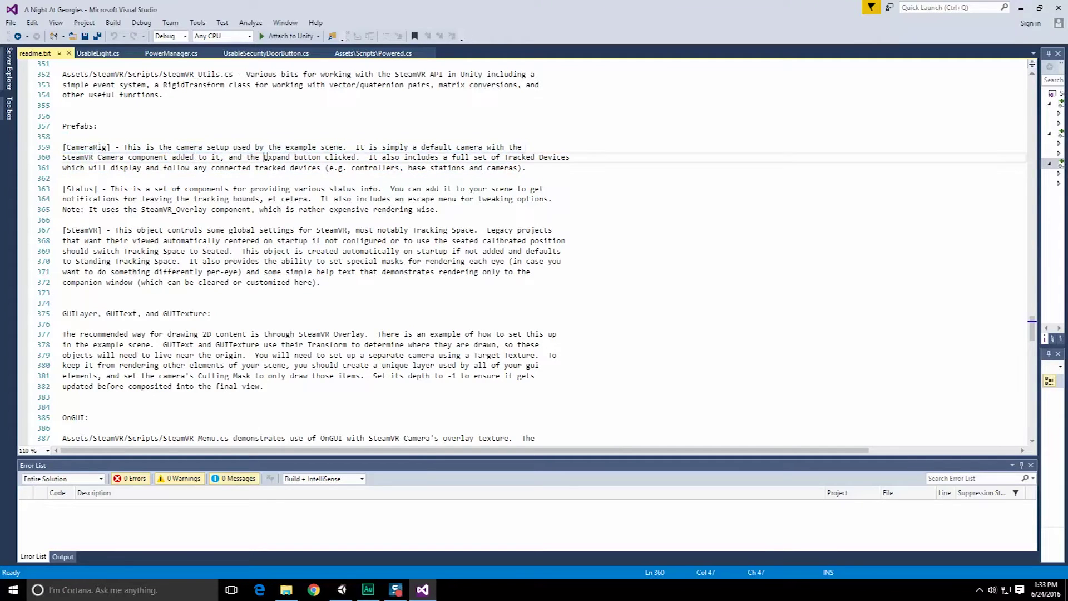
triple_click(233, 158)
click(233, 158)
drag(355, 157, 36, 149)
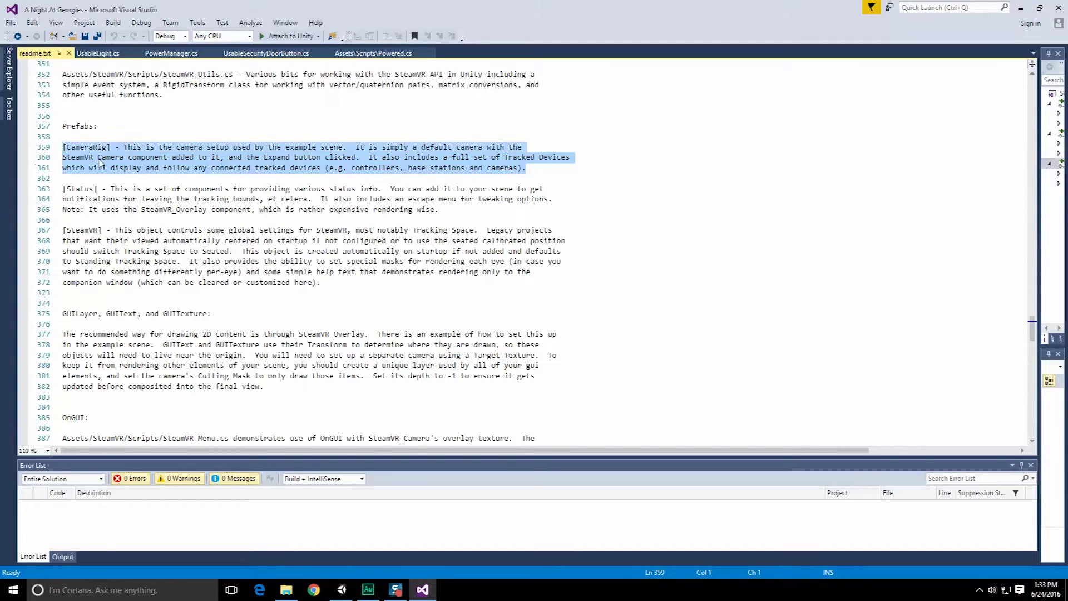
click(100, 165)
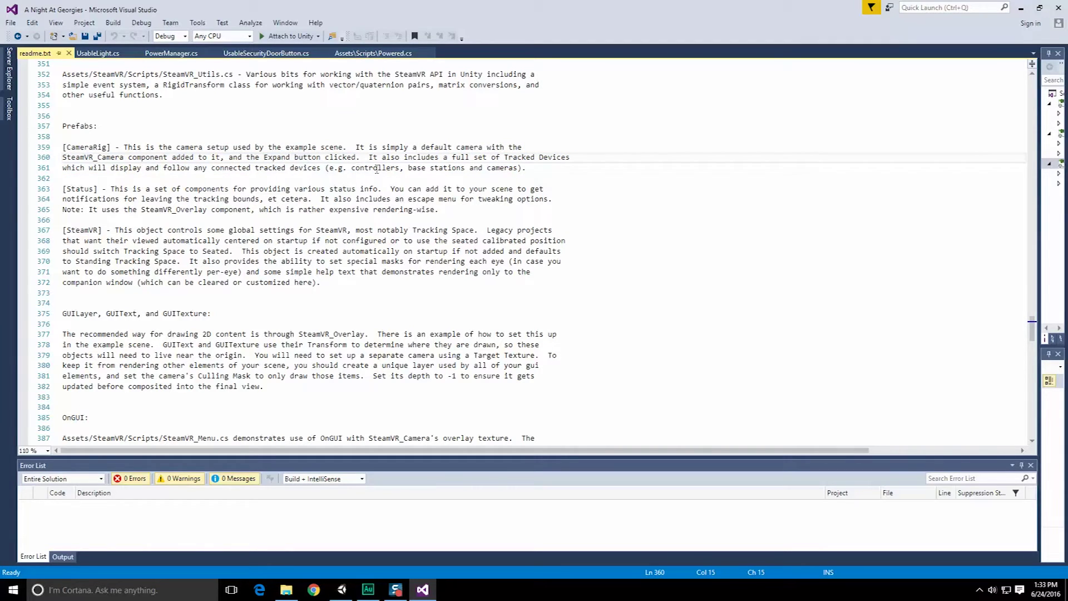
Scroll on and highlight the [Status] and [SteamVR] prefab paragraphs.
scroll(278, 167, down, 1)
drag(62, 156, 439, 178)
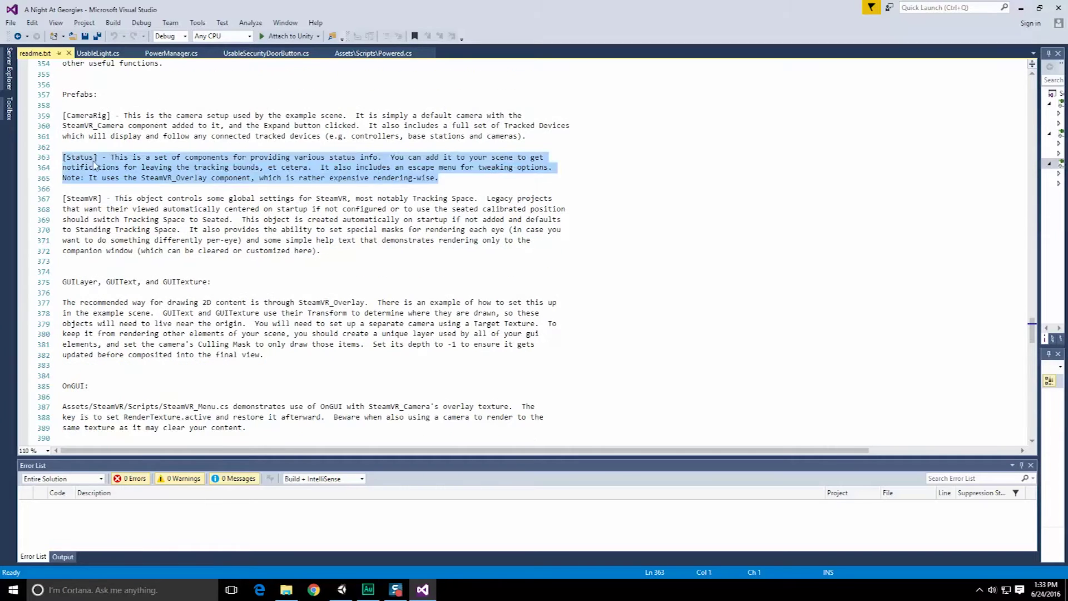
click(86, 157)
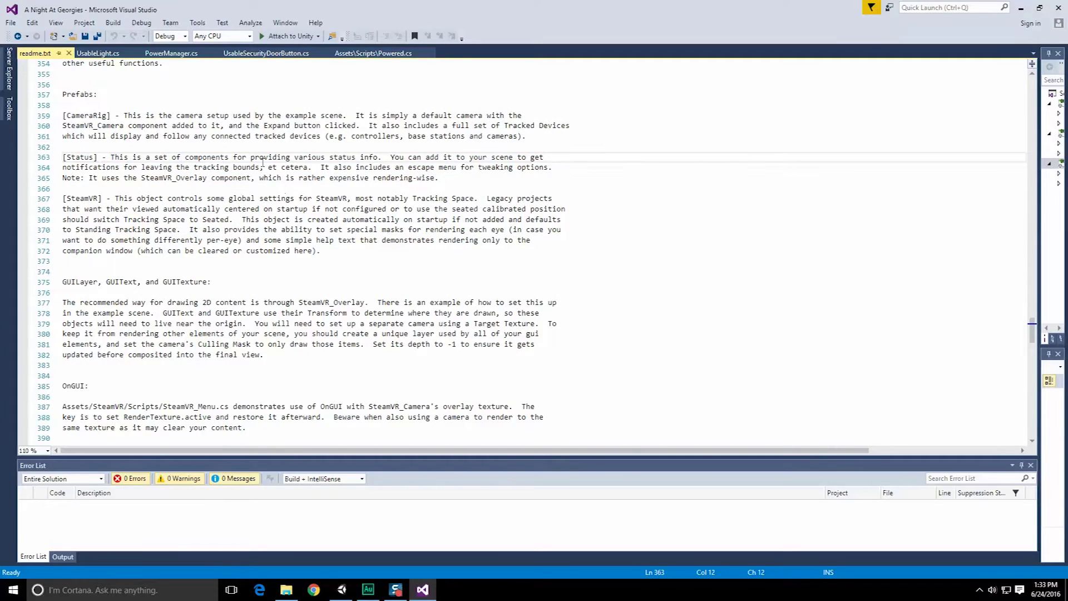
drag(62, 198, 117, 199)
click(170, 220)
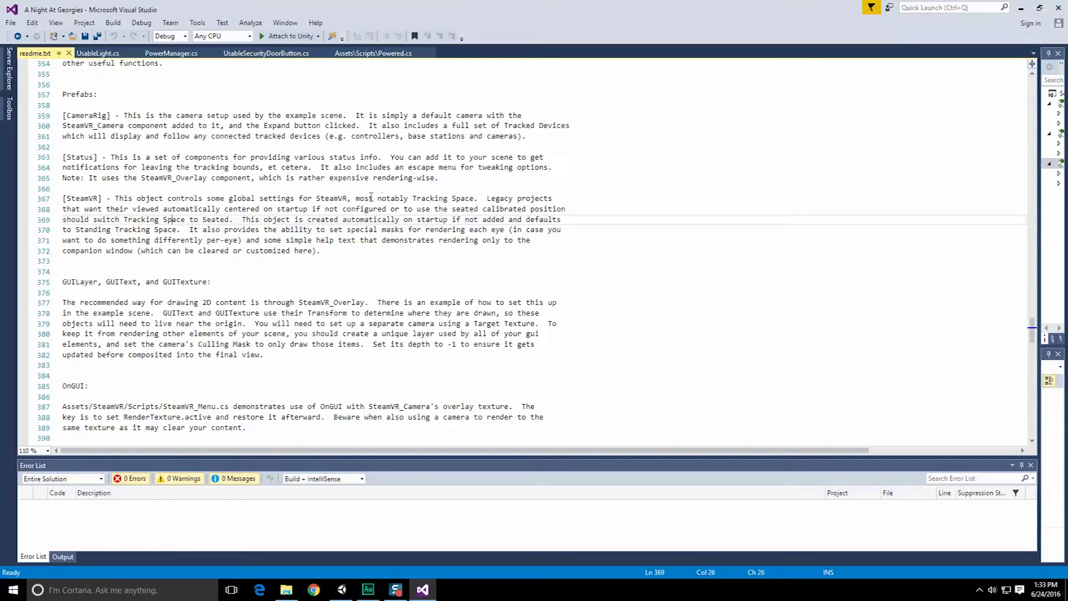
Read the GUILayer section, highlighting the line about SteamVR_Overlay.
scroll(222, 184, down, 4)
click(159, 188)
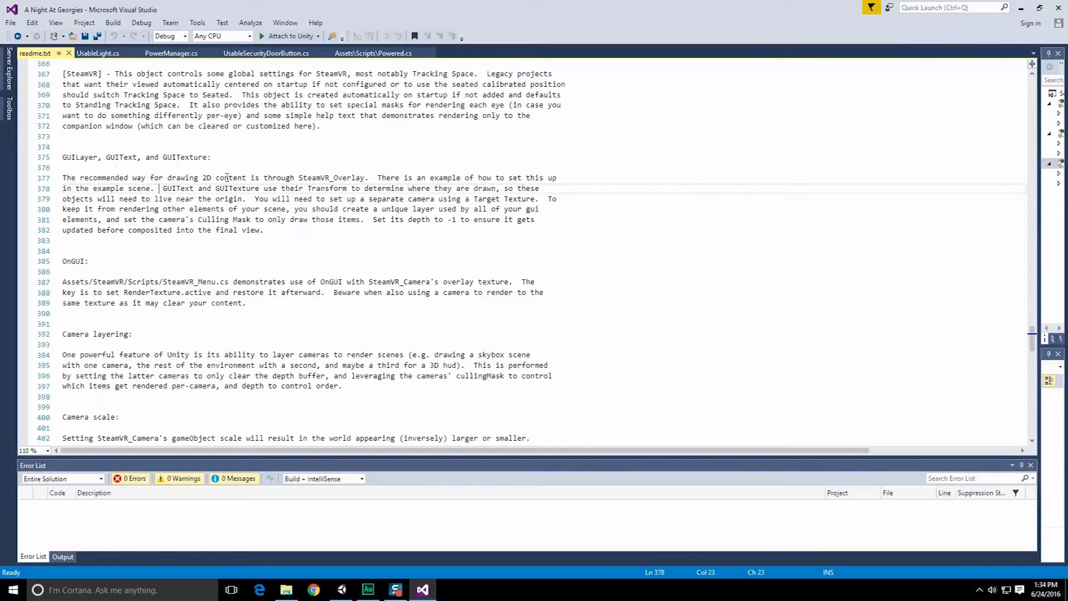
double_click(318, 179)
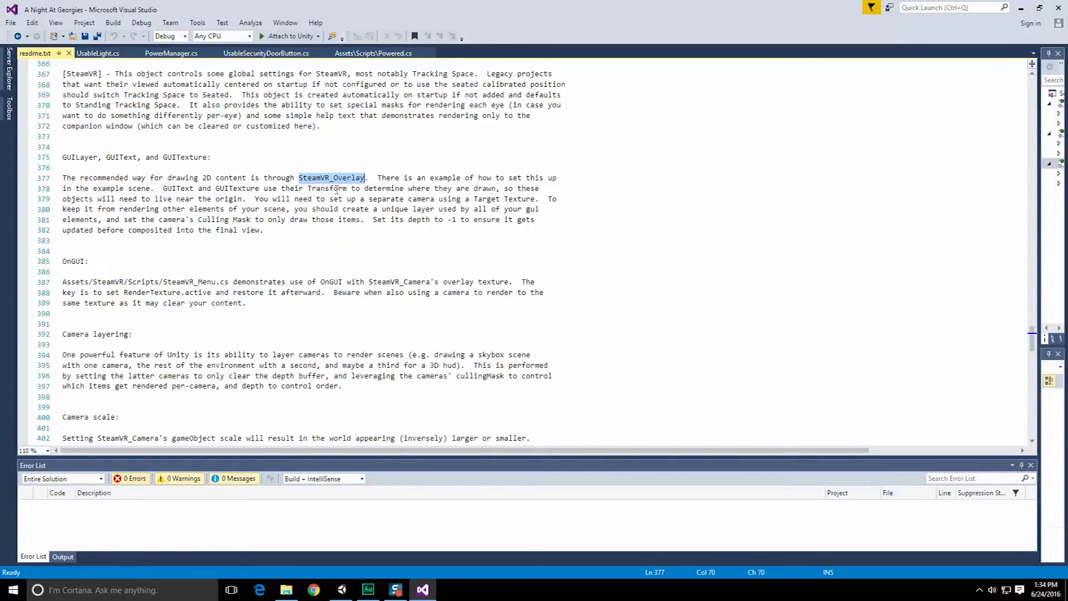
click(326, 188)
triple_click(312, 178)
click(326, 188)
drag(299, 178, 353, 179)
click(317, 179)
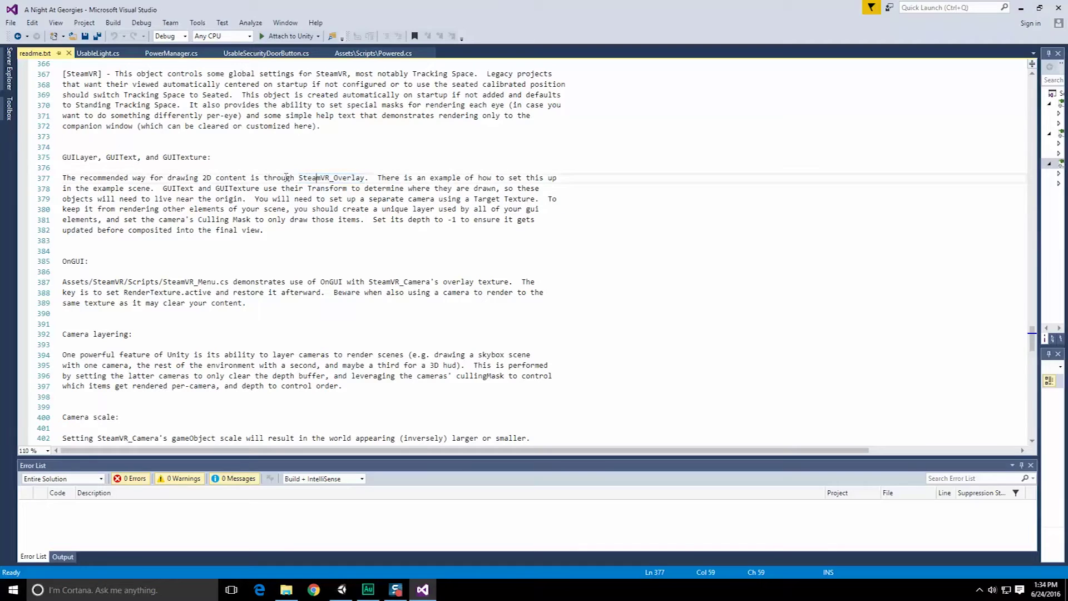
Read the Events section, highlighting Listen, out_of_range and device_connected, then minimize Visual Studio.
scroll(323, 228, down, 14)
click(111, 178)
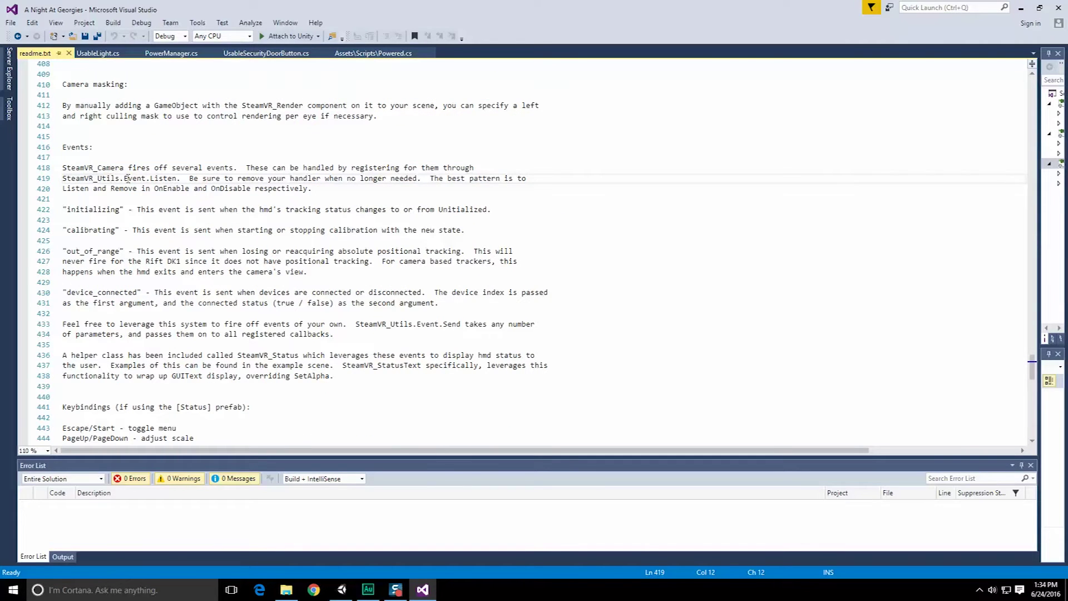
scroll(118, 171, down, 1)
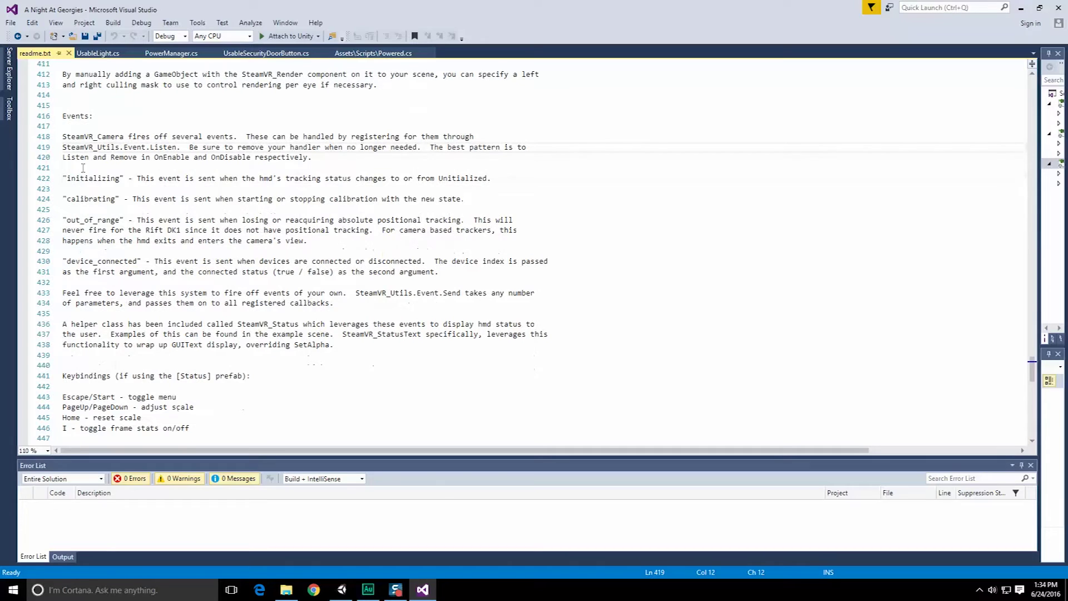
drag(63, 157, 63, 136)
click(146, 150)
double_click(163, 148)
scroll(111, 154, down, 1)
click(93, 167)
double_click(94, 189)
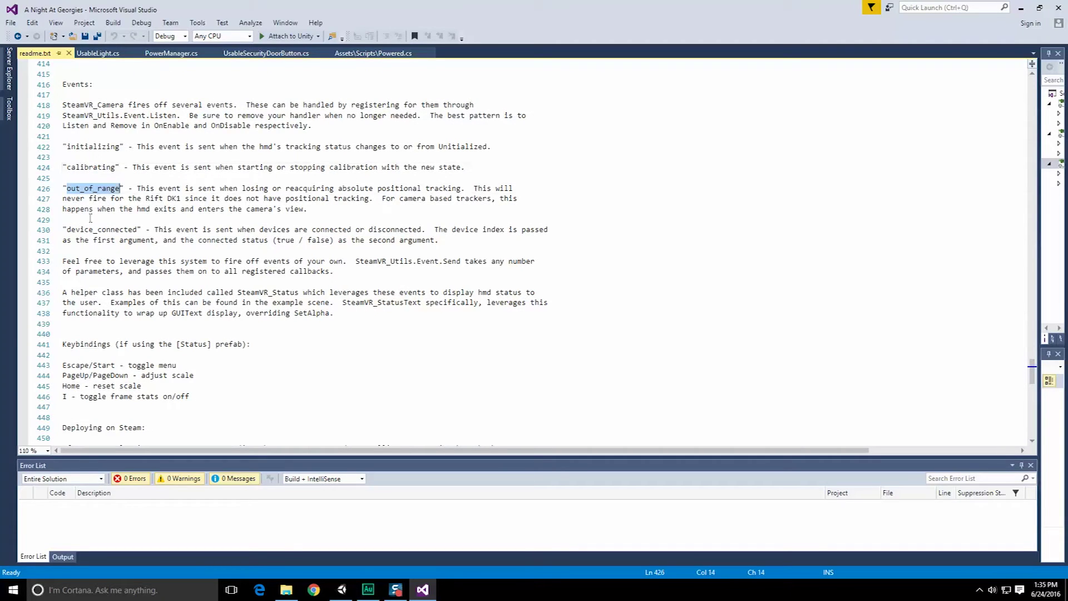
double_click(133, 229)
click(92, 261)
scroll(267, 257, down, 15)
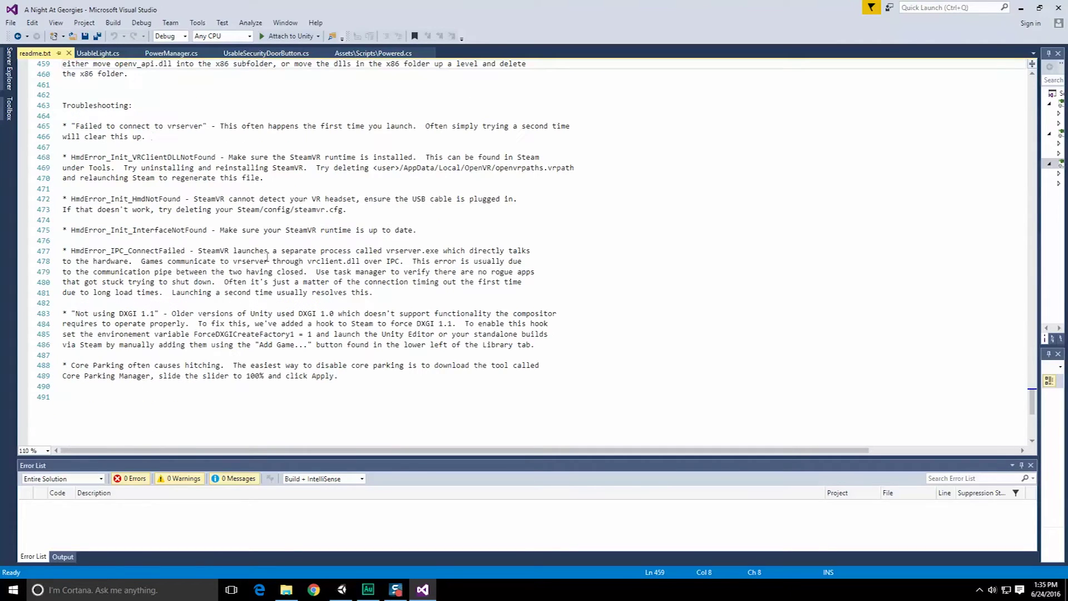
click(1021, 8)
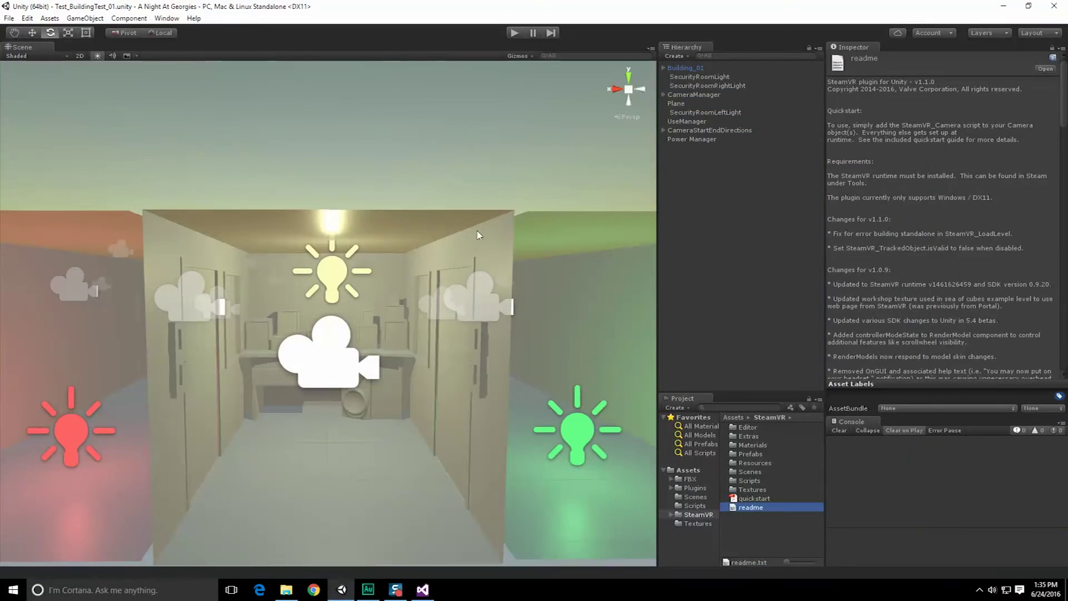
Expand CameraManager in the Hierarchy and select Camera_SecurityRoom.
scroll(478, 217, down, 3)
scroll(473, 214, up, 1)
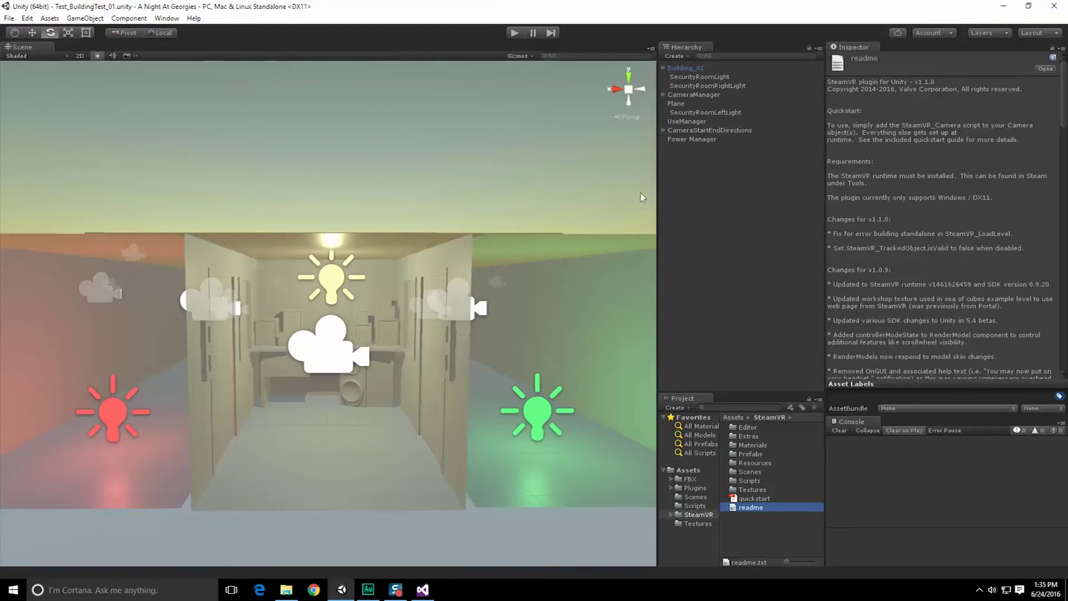
click(690, 95)
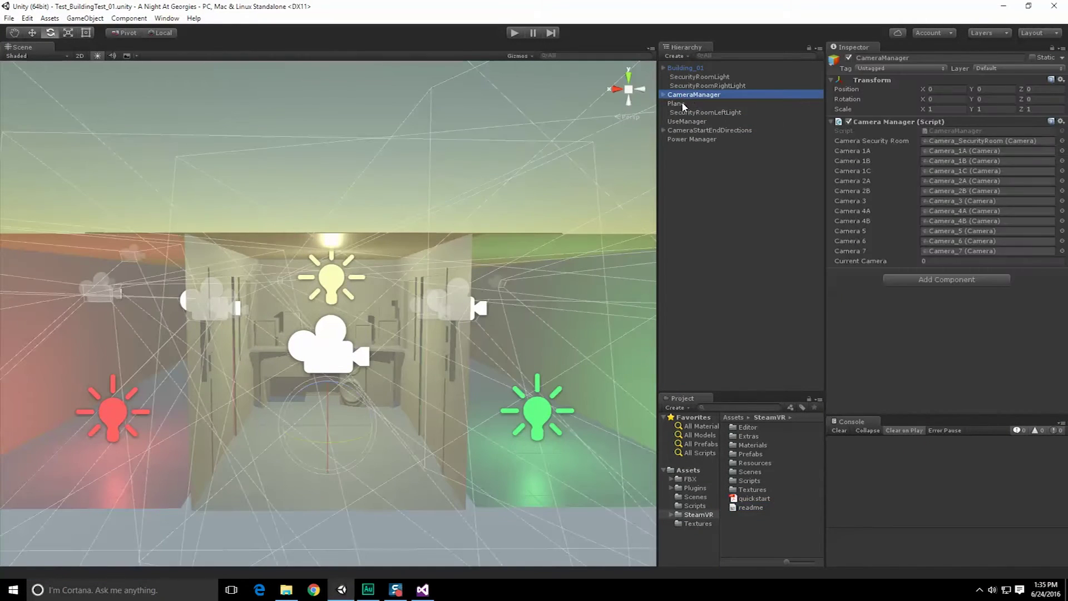
click(663, 95)
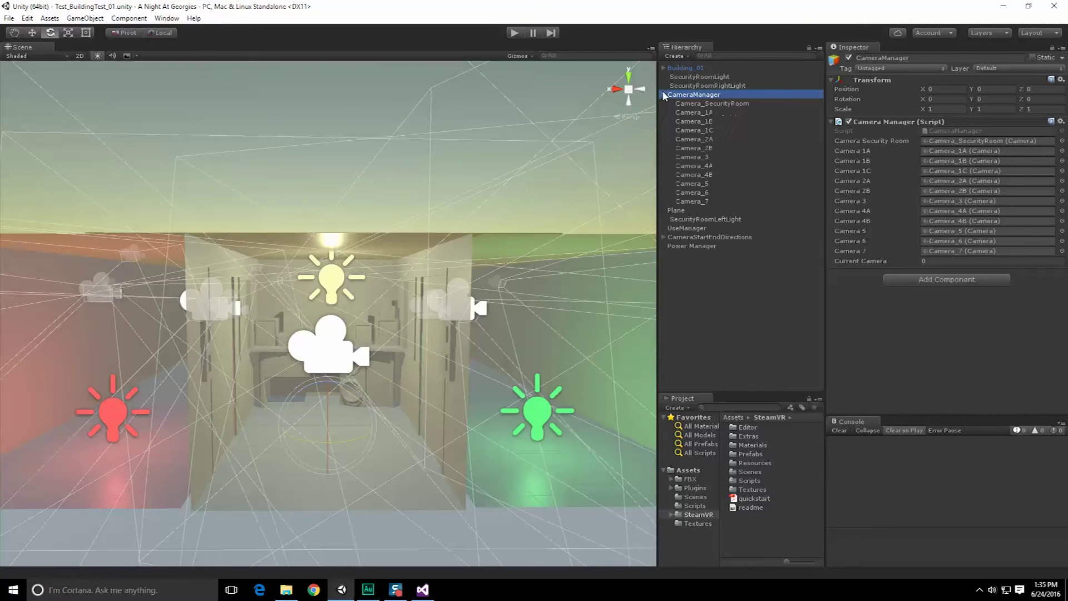
click(694, 104)
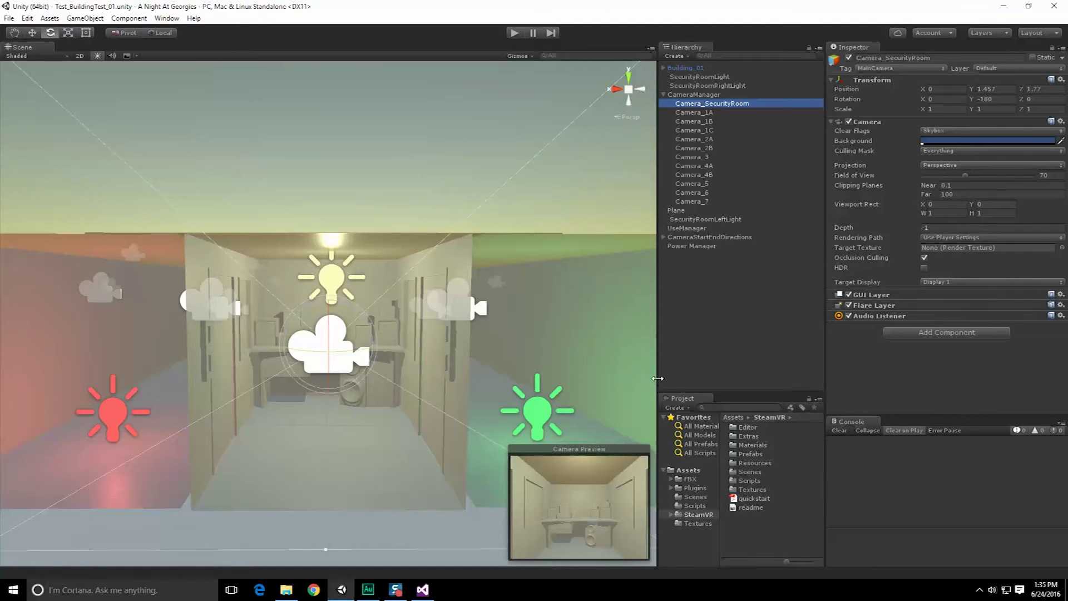
Open Assets/SteamVR/Scripts in the Project panel and select the SteamVR_Camera script.
drag(658, 378, 615, 384)
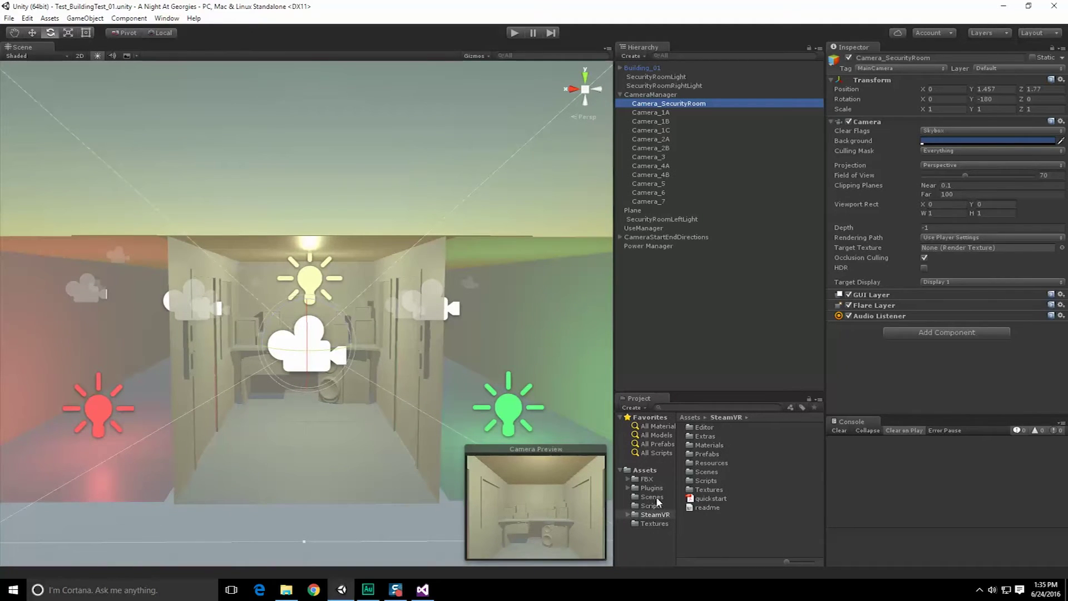
click(628, 515)
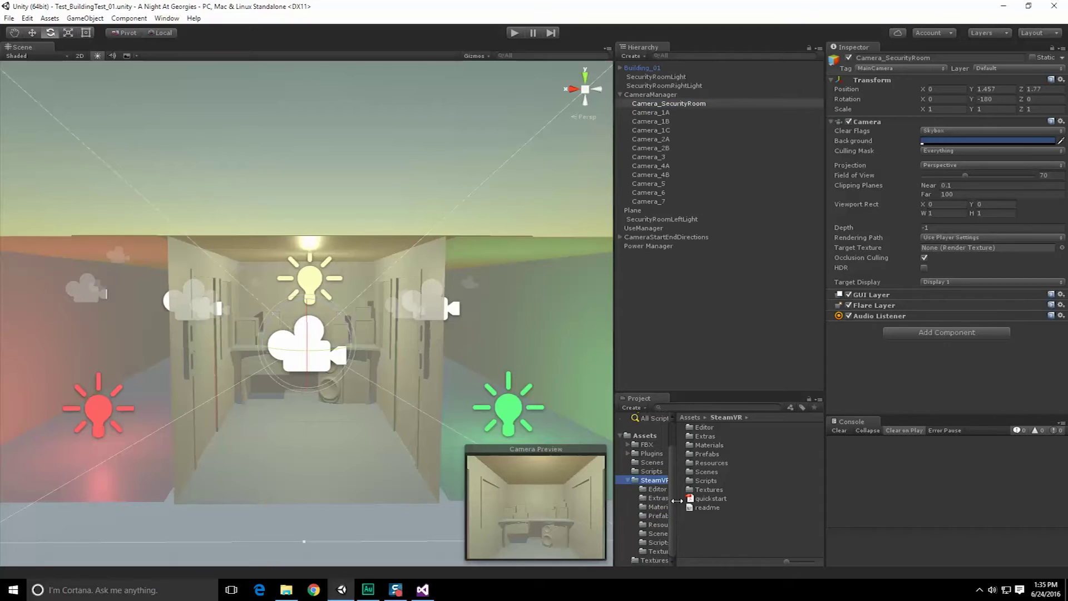
drag(678, 501, 744, 502)
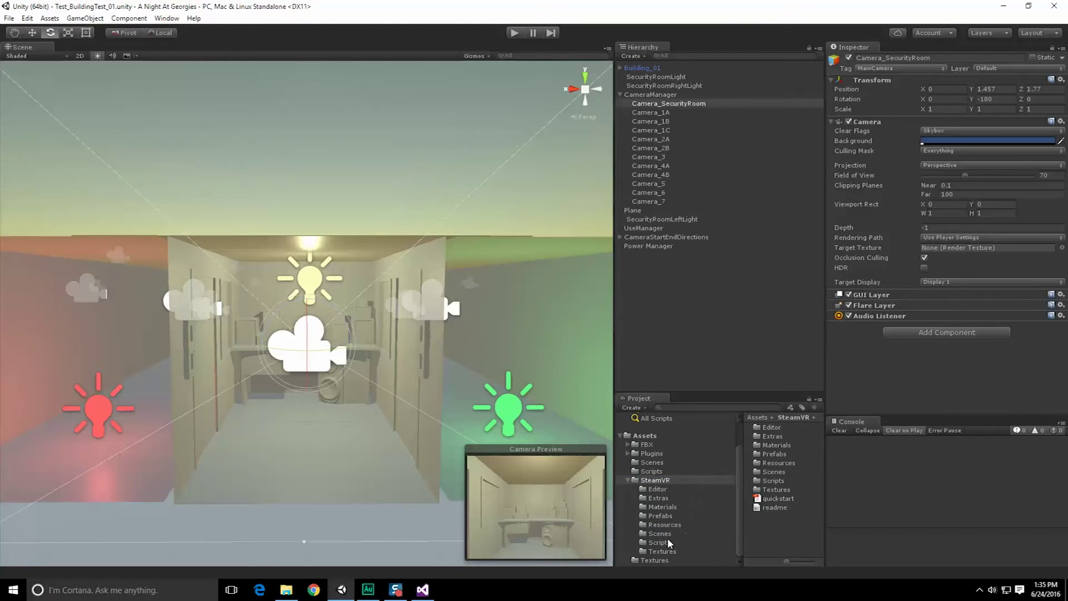
click(667, 538)
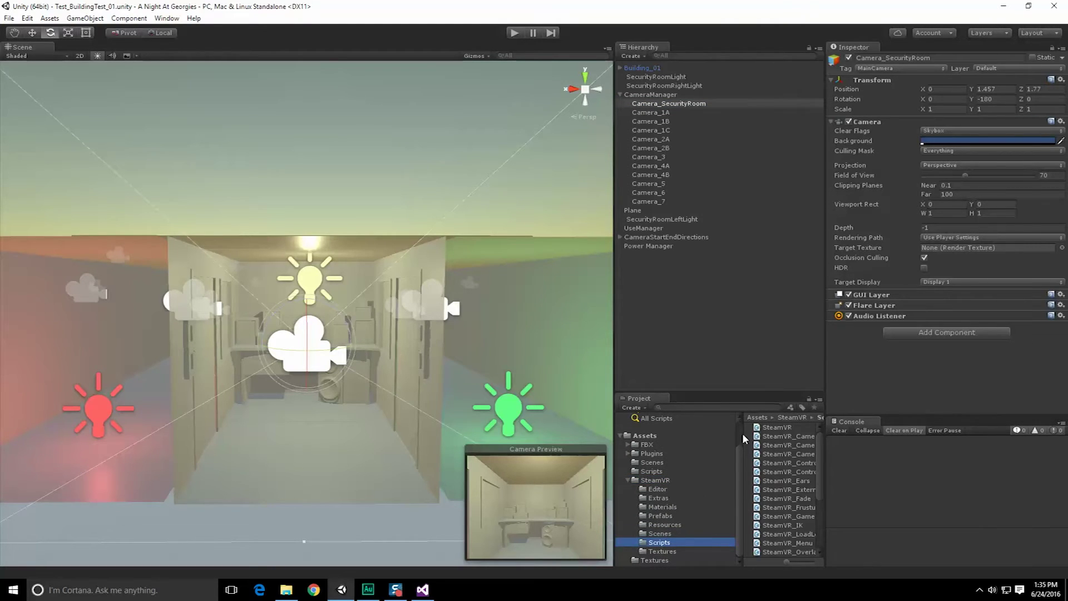
drag(743, 432, 702, 433)
click(784, 437)
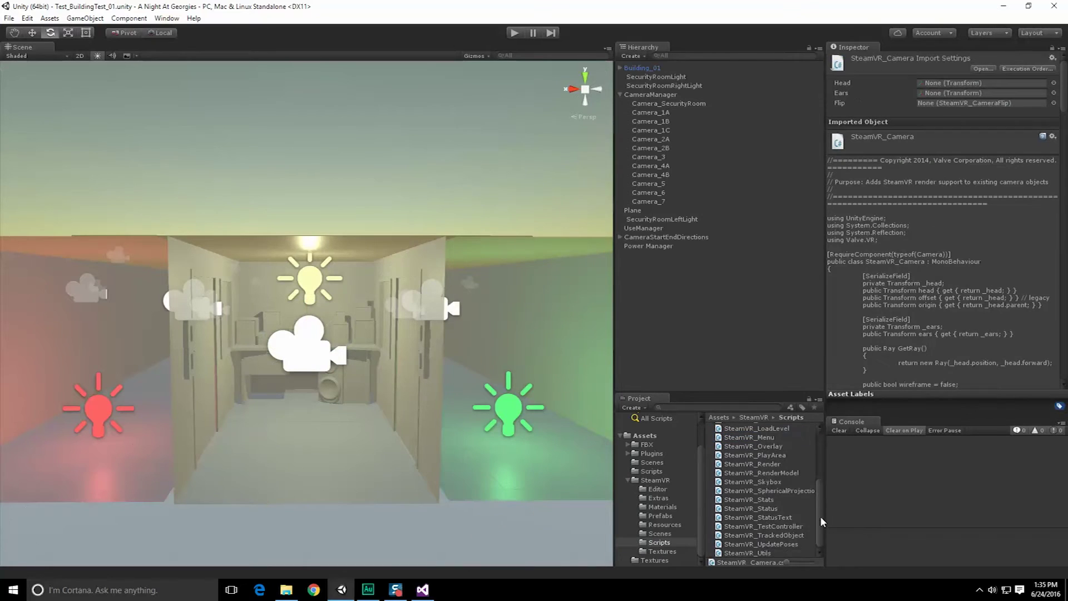
click(627, 480)
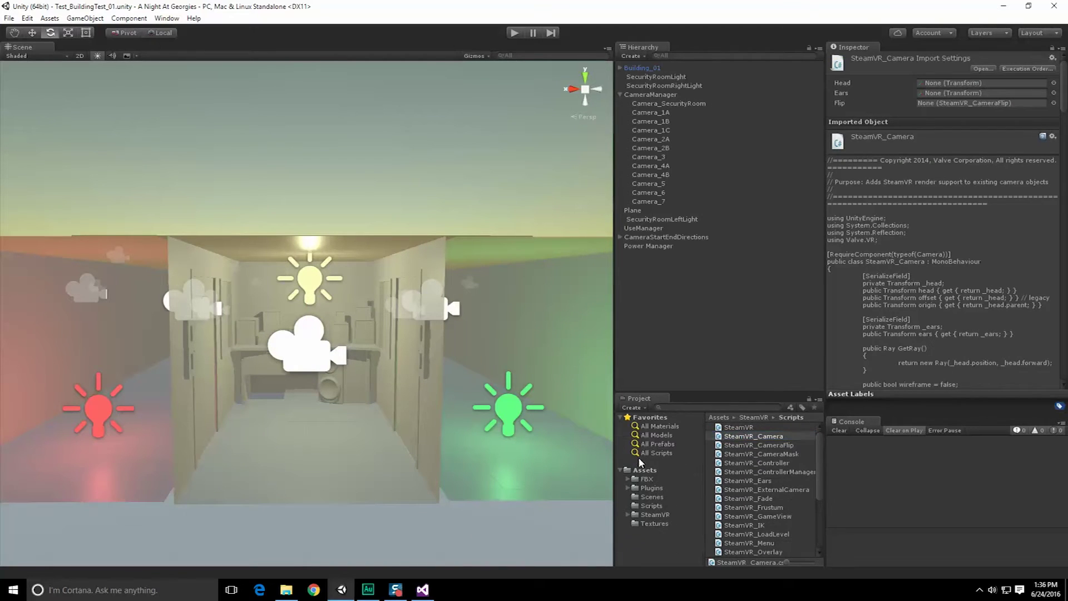
Add the [CameraRig] prefab from SteamVR/Prefabs to the scene and raise it above the building.
click(647, 488)
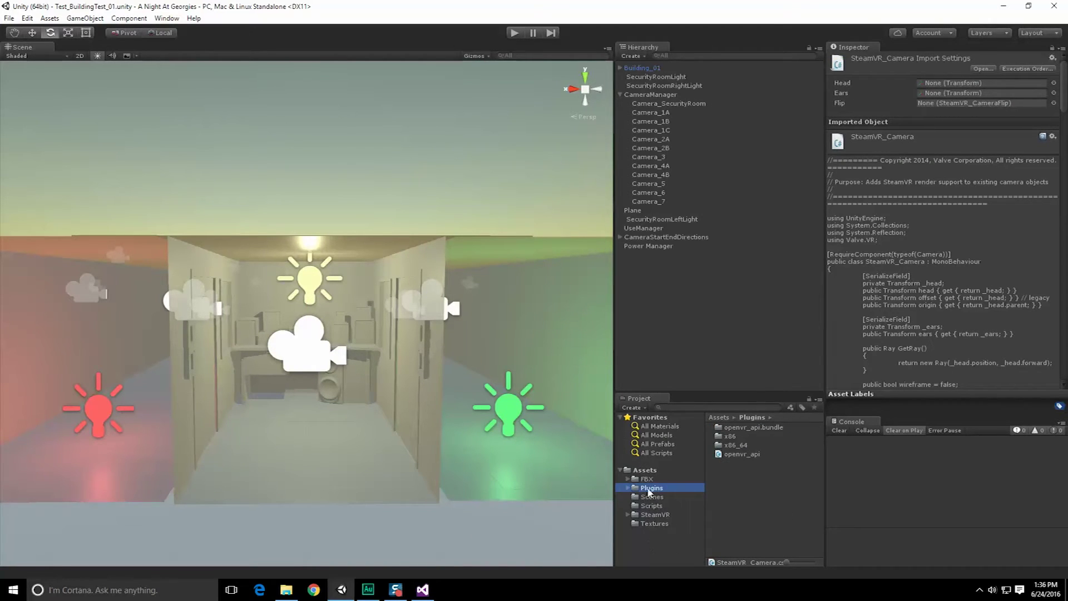
click(655, 514)
double_click(737, 456)
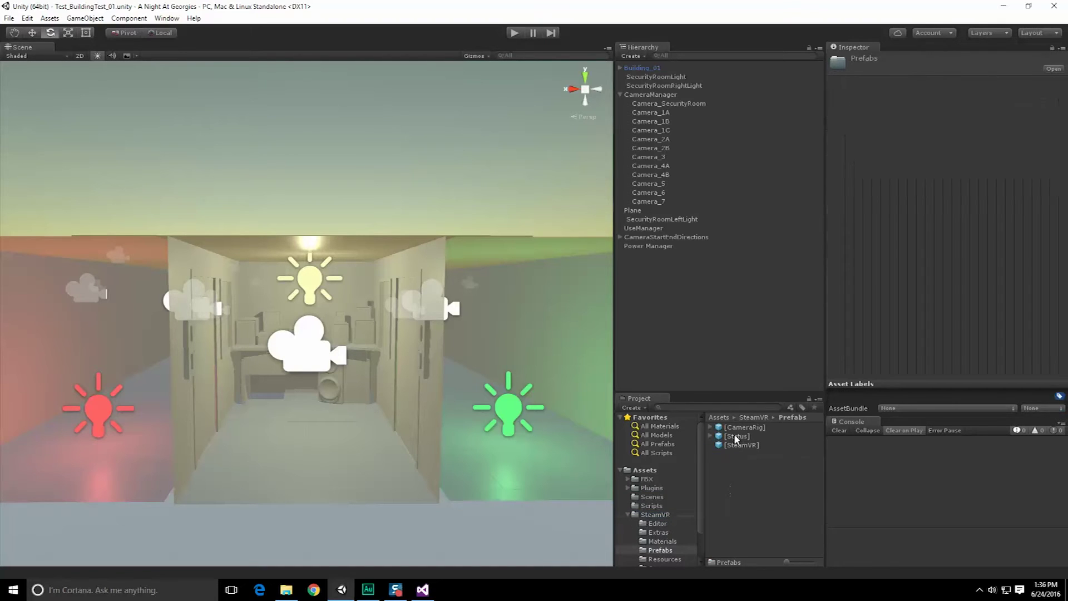
drag(742, 432, 638, 325)
key(f)
key(w)
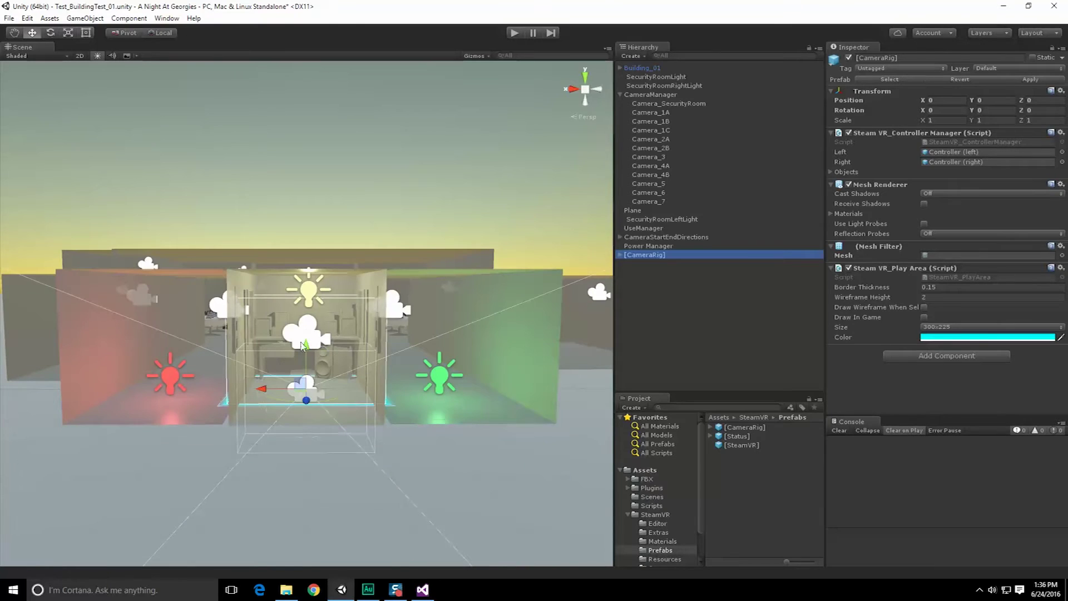
drag(305, 333, 281, 123)
alt+drag(394, 198, 290, 244)
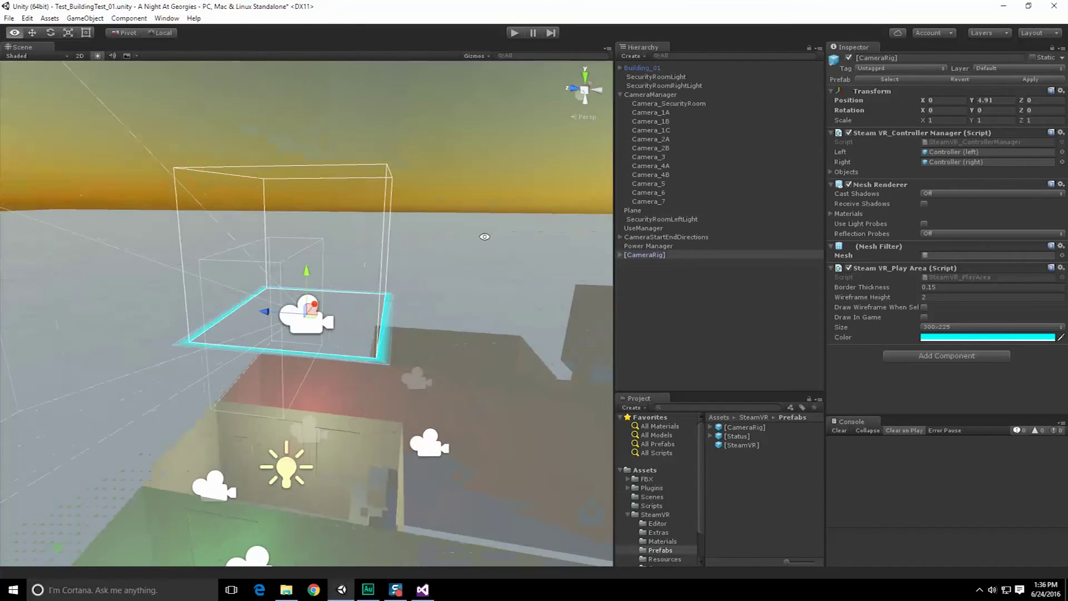
Expand [CameraRig] in the Hierarchy and inspect the head camera with its eye and ears children.
click(620, 255)
click(653, 262)
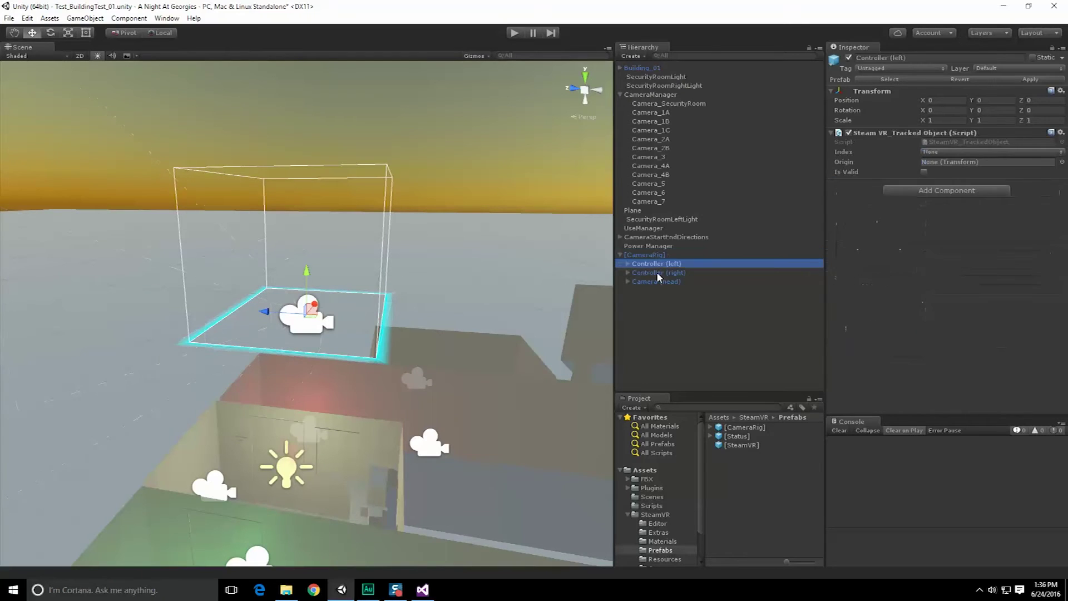
click(657, 273)
click(660, 282)
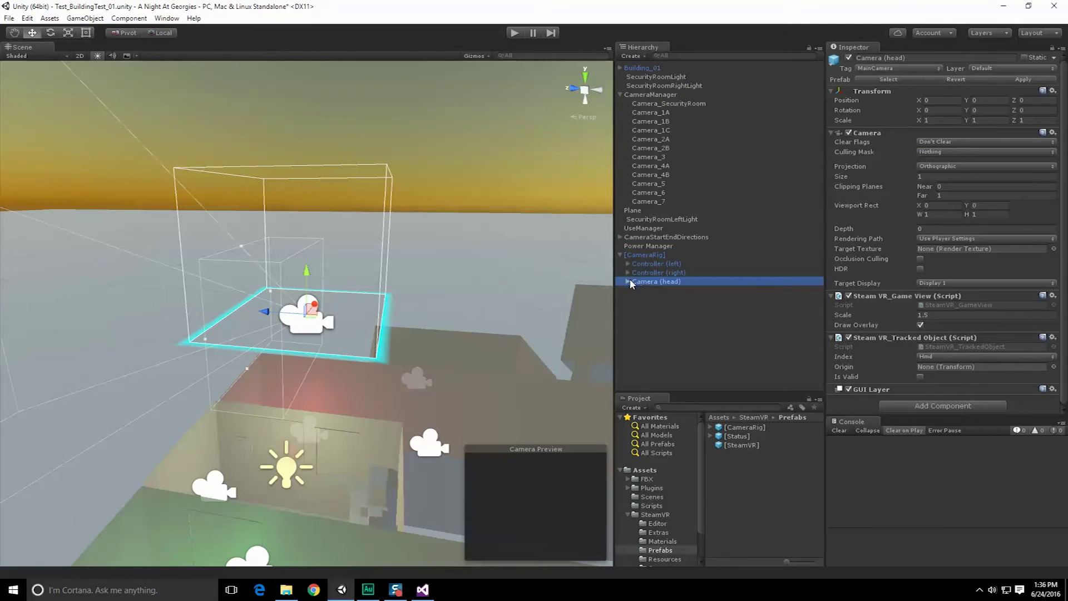
click(628, 282)
click(652, 291)
click(655, 283)
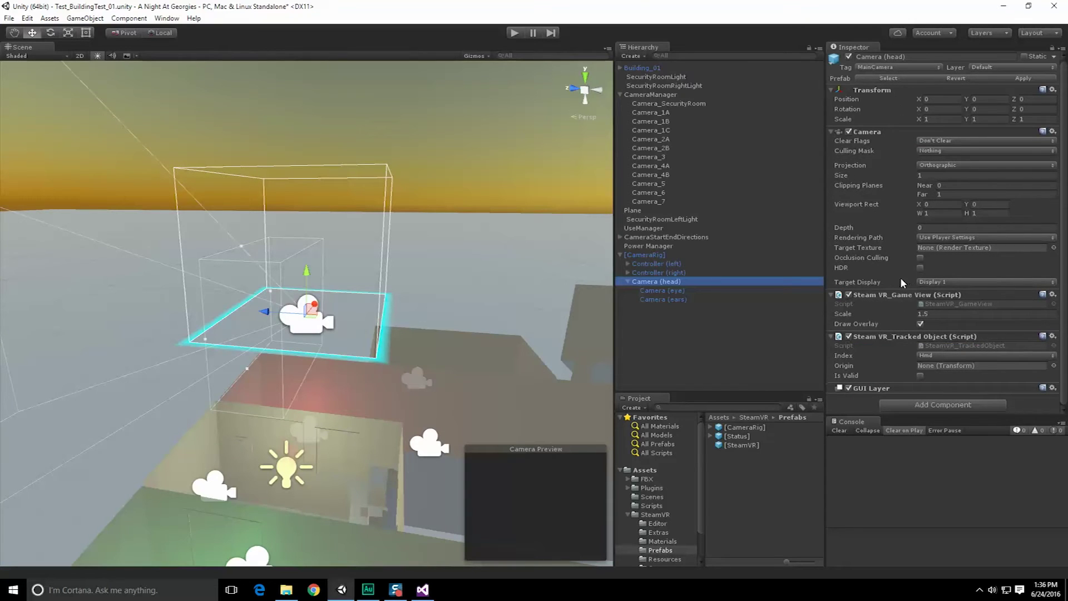
click(670, 290)
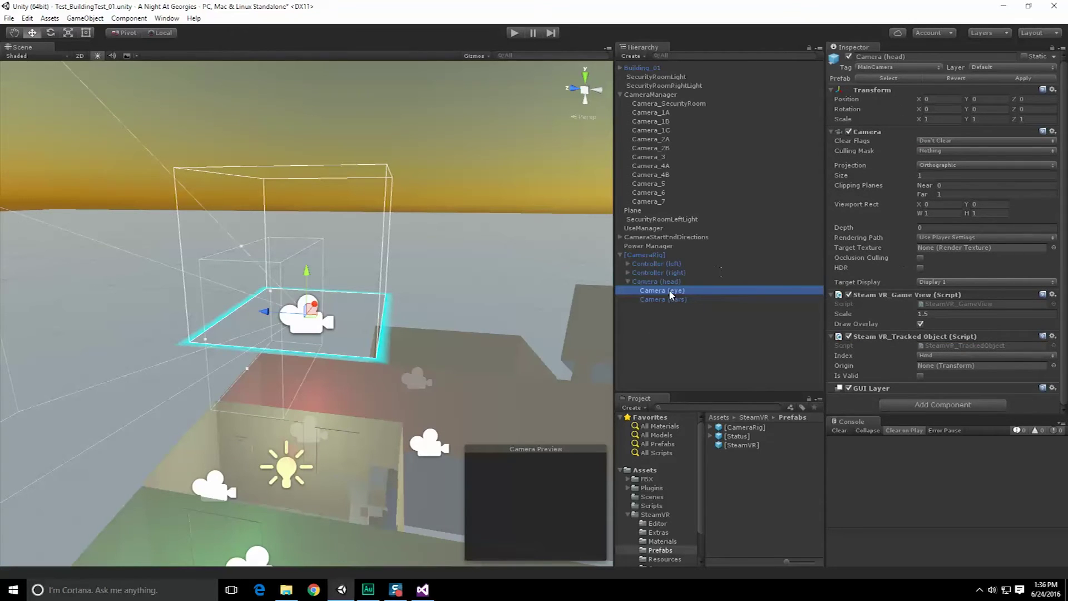
click(670, 297)
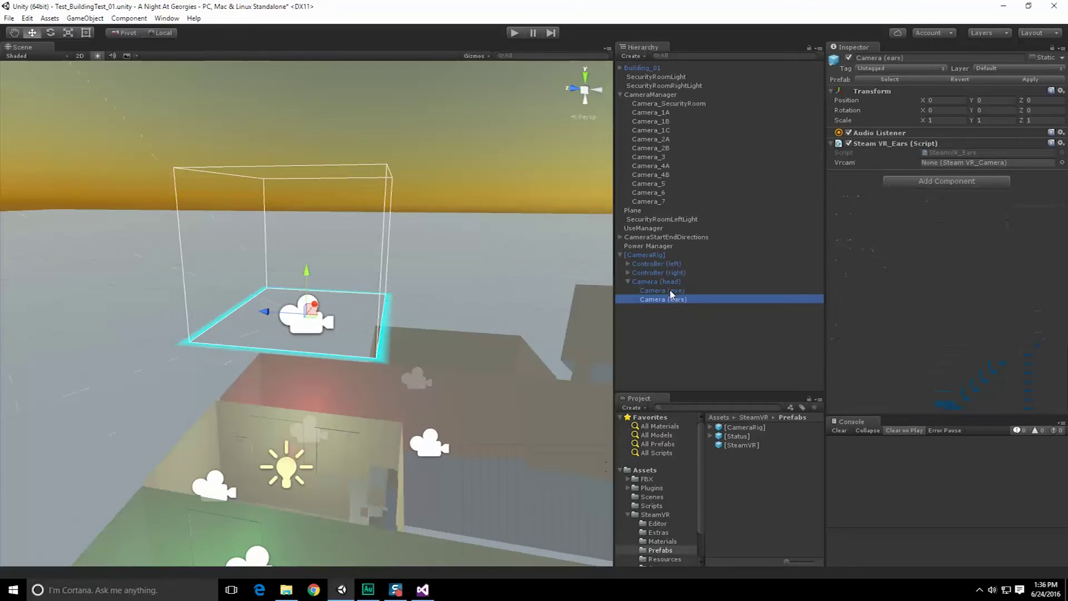
click(670, 291)
click(670, 299)
click(674, 290)
scroll(888, 332, down, 3)
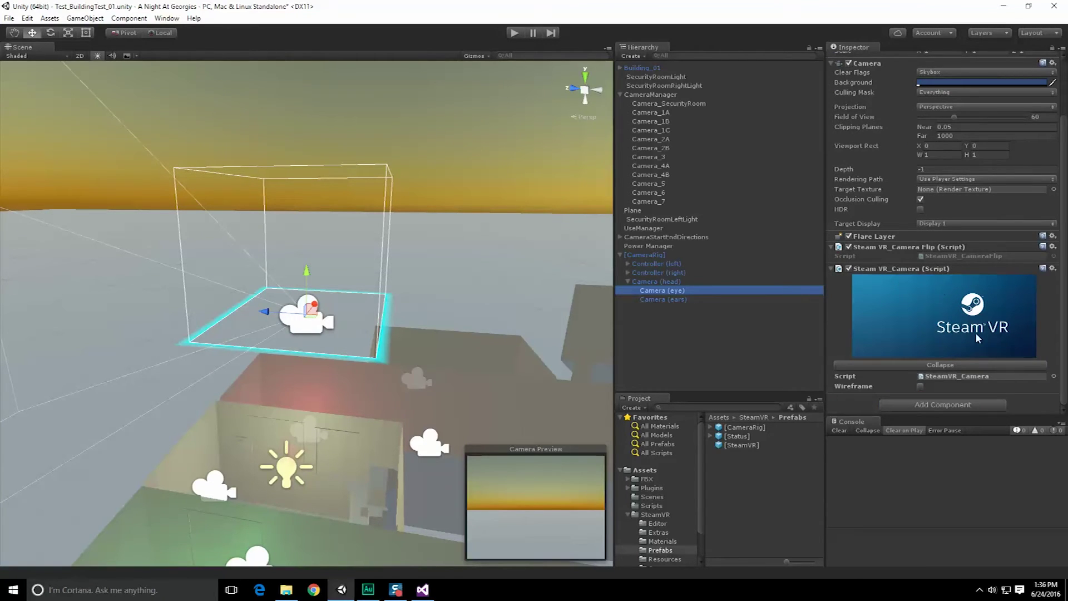
click(653, 281)
Compare the left and right controllers and their Model render-model children.
click(646, 263)
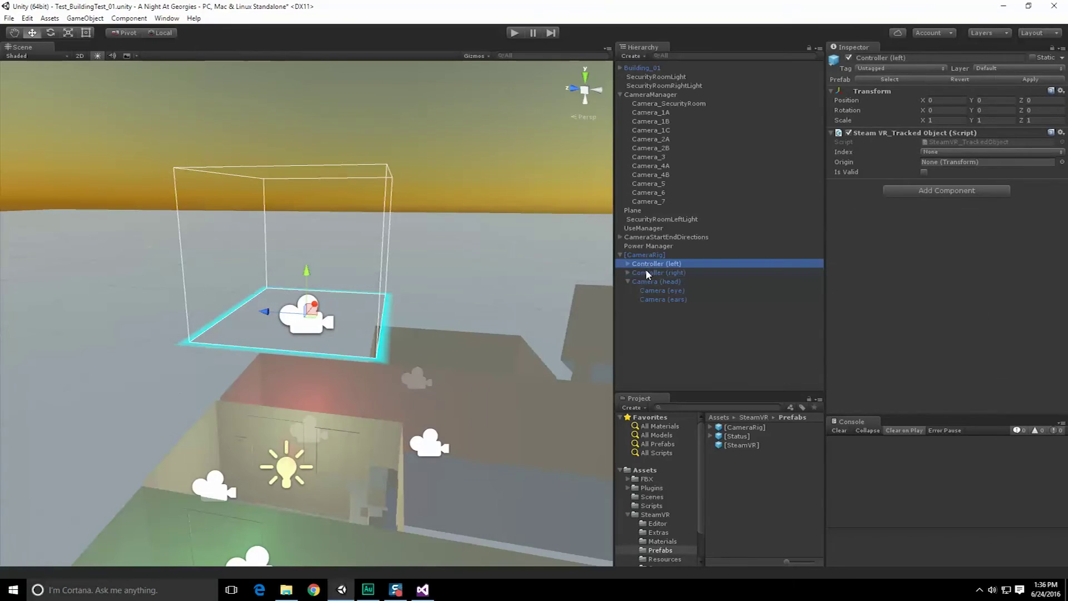
click(646, 270)
click(646, 263)
click(670, 272)
click(670, 265)
click(669, 272)
click(670, 265)
click(628, 263)
click(628, 281)
click(650, 273)
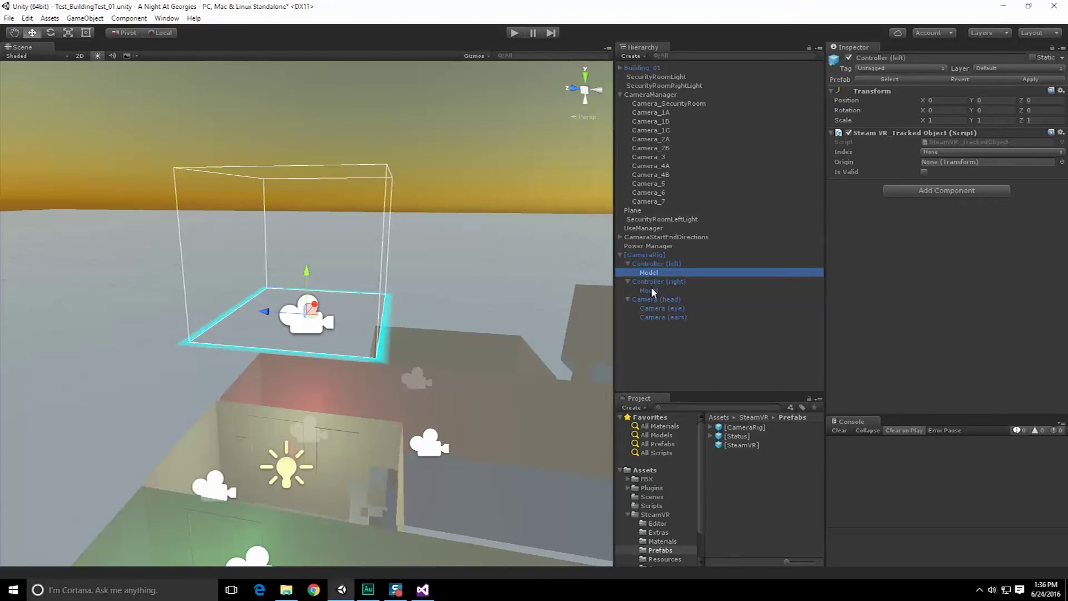
click(653, 290)
click(652, 264)
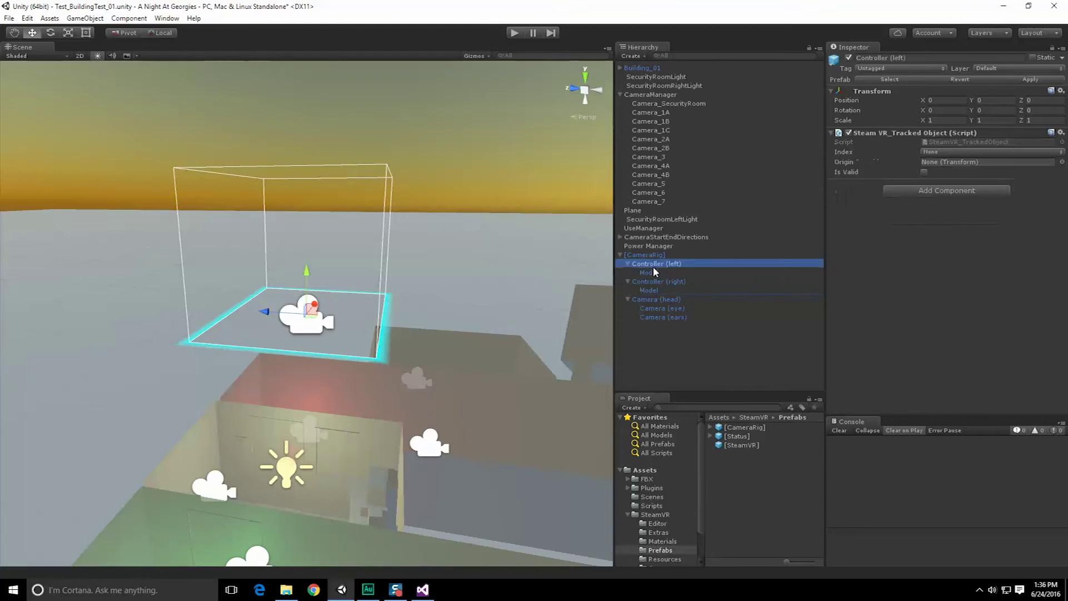
click(680, 272)
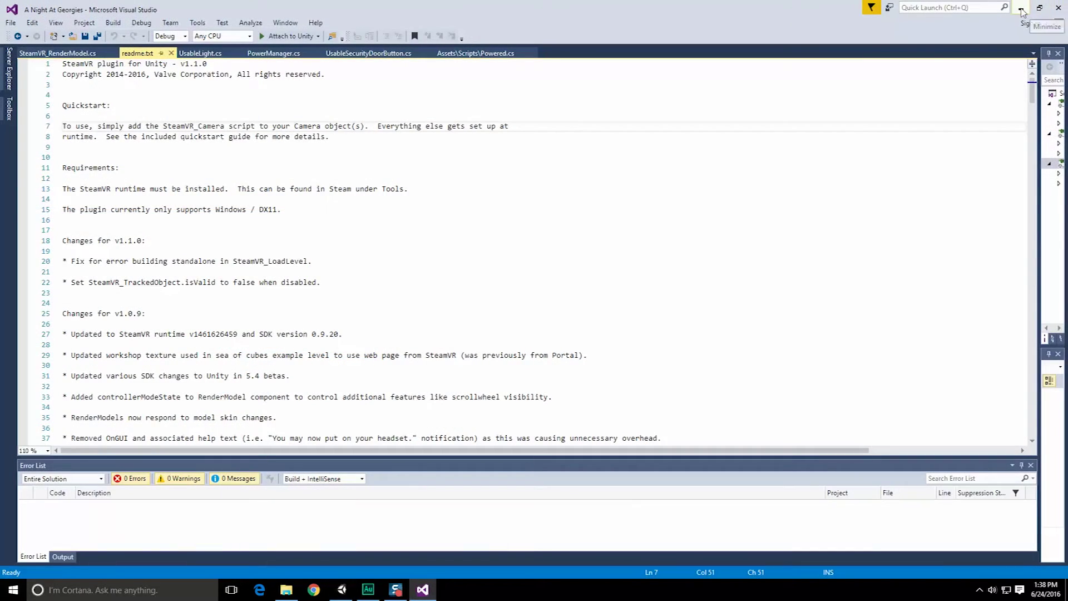
Drag the SteamVR_Camera script from SteamVR/Scripts onto Camera_SecurityRoom.
click(1021, 9)
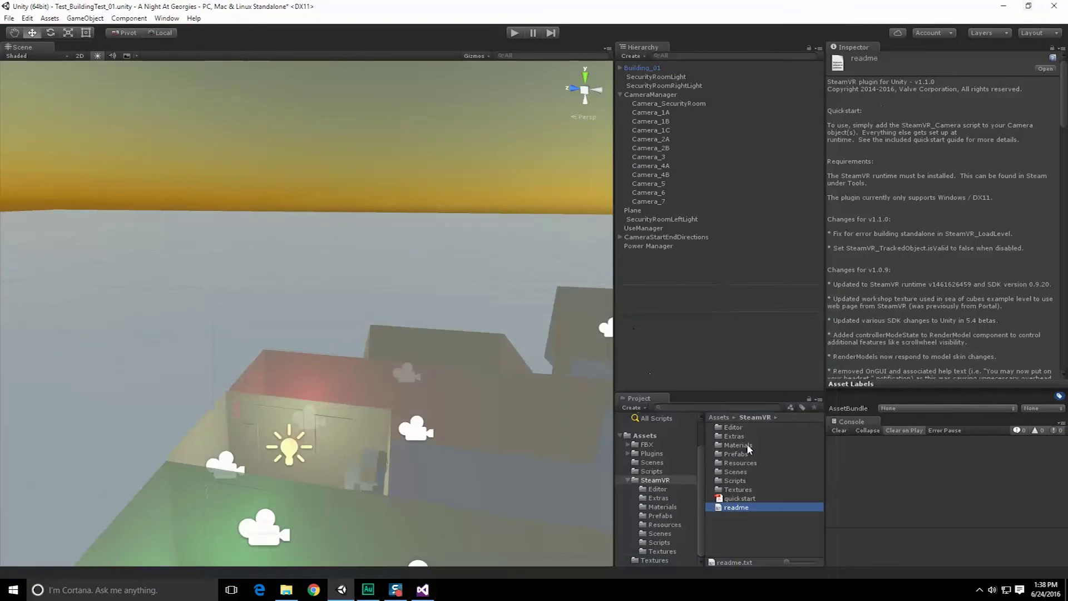
double_click(680, 96)
click(680, 104)
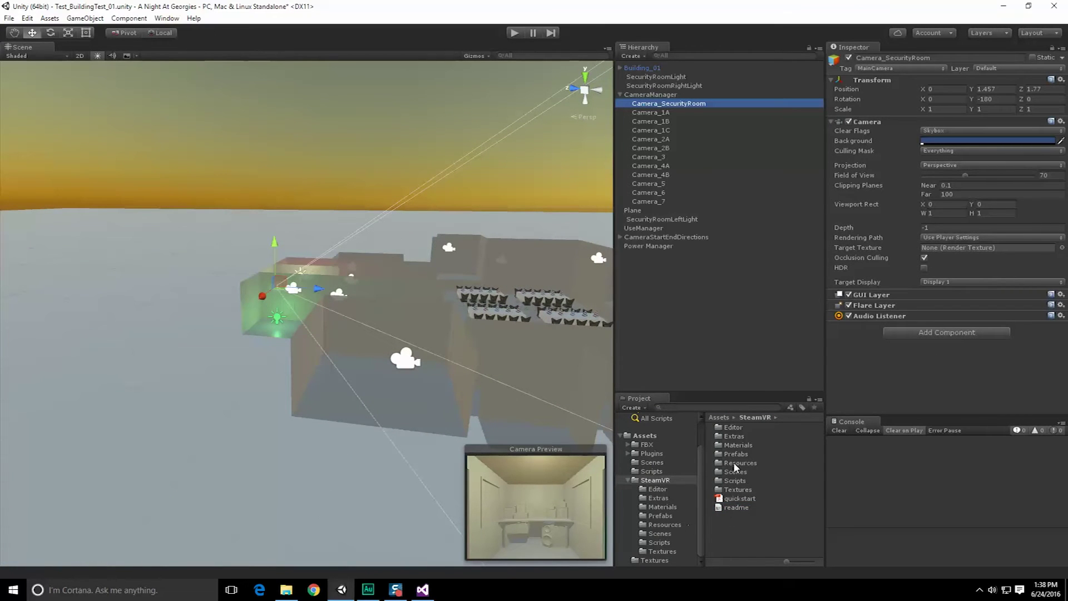
double_click(740, 480)
drag(744, 437, 673, 104)
Widen the Inspector and expand Camera_SecurityRoom into head, eye and ears objects.
scroll(912, 311, down, 3)
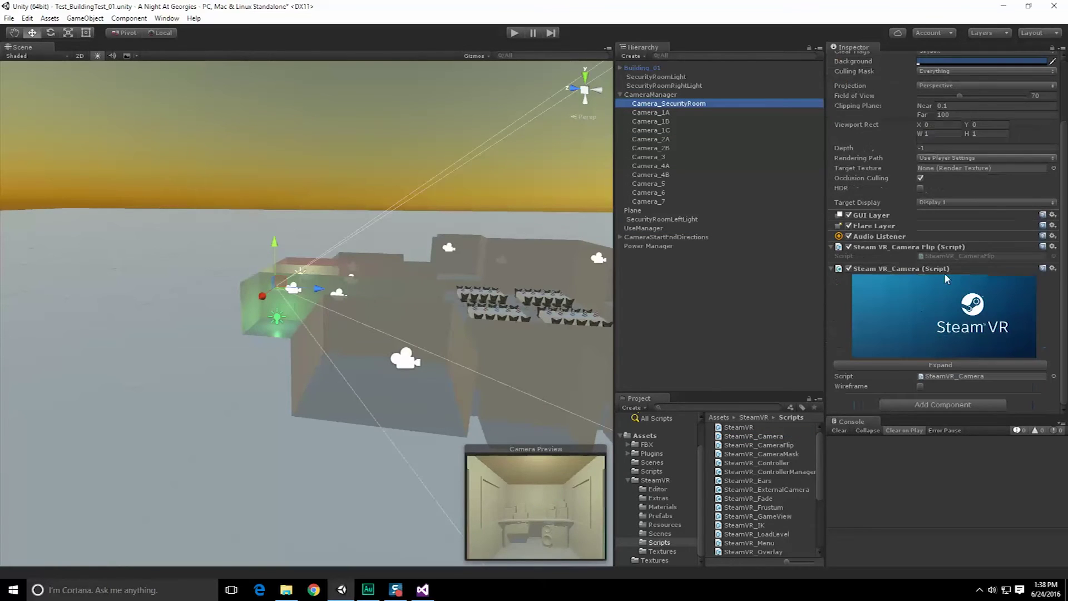
drag(828, 246, 732, 253)
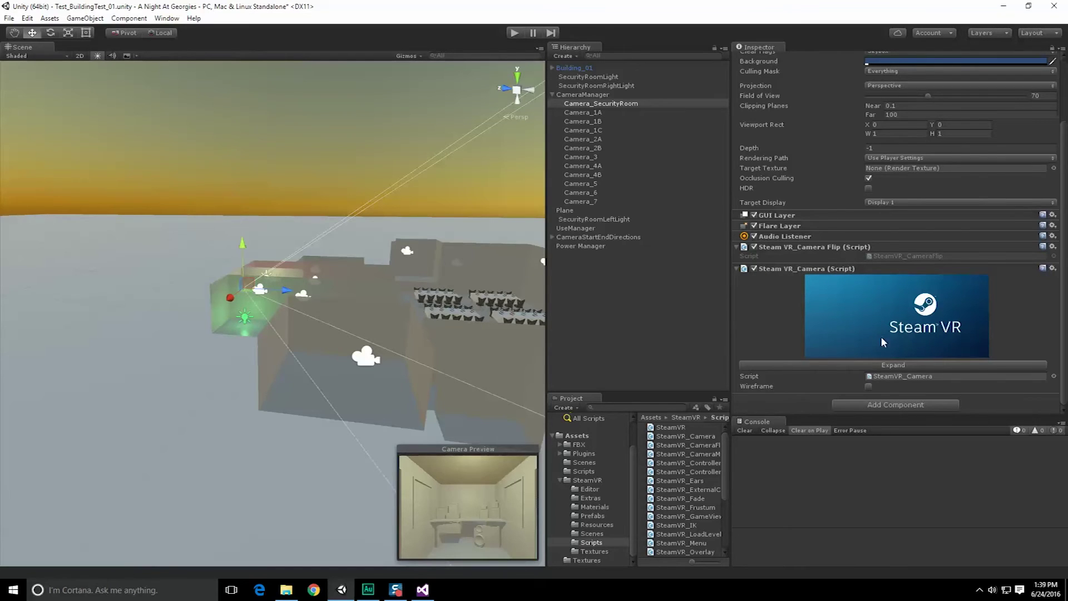
click(887, 362)
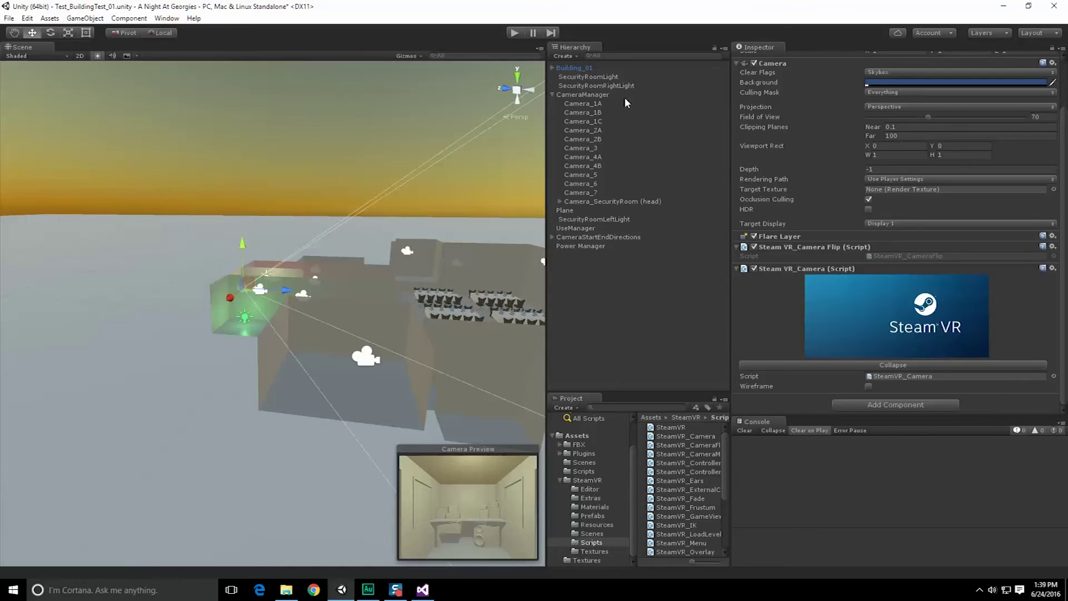
Expand Camera_SecurityRoom (head) in the Hierarchy and inspect its eye and ears child objects.
click(602, 201)
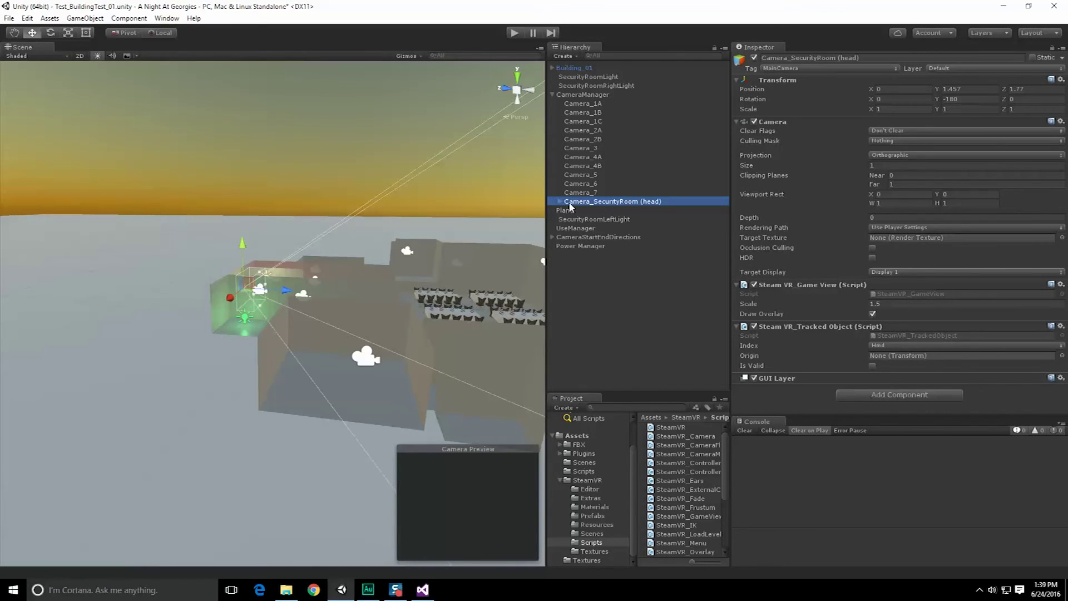
click(560, 202)
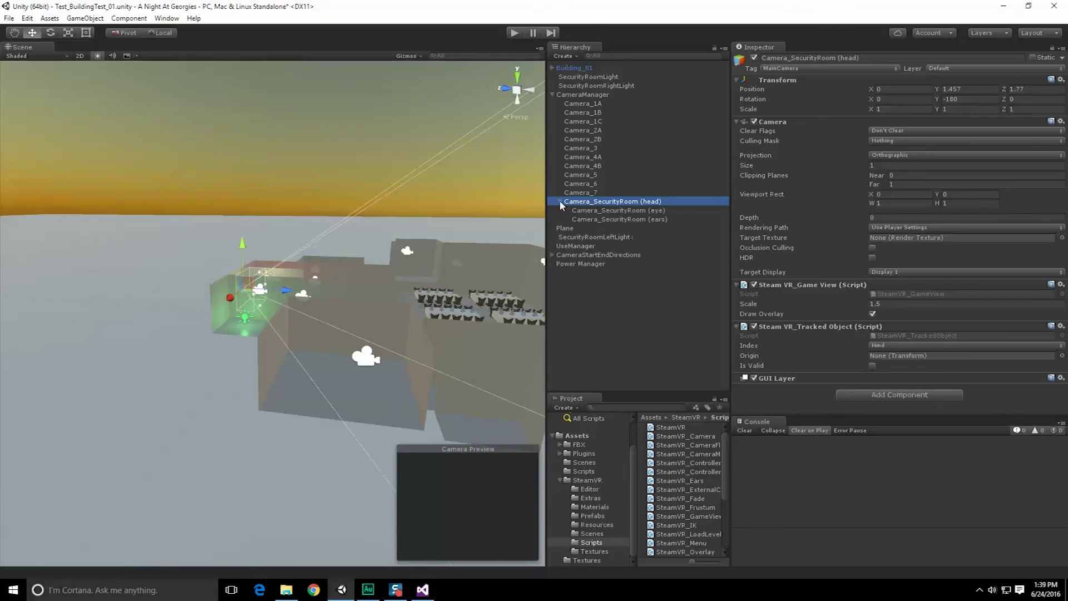
click(600, 214)
key(Down)
key(Up)
key(Down)
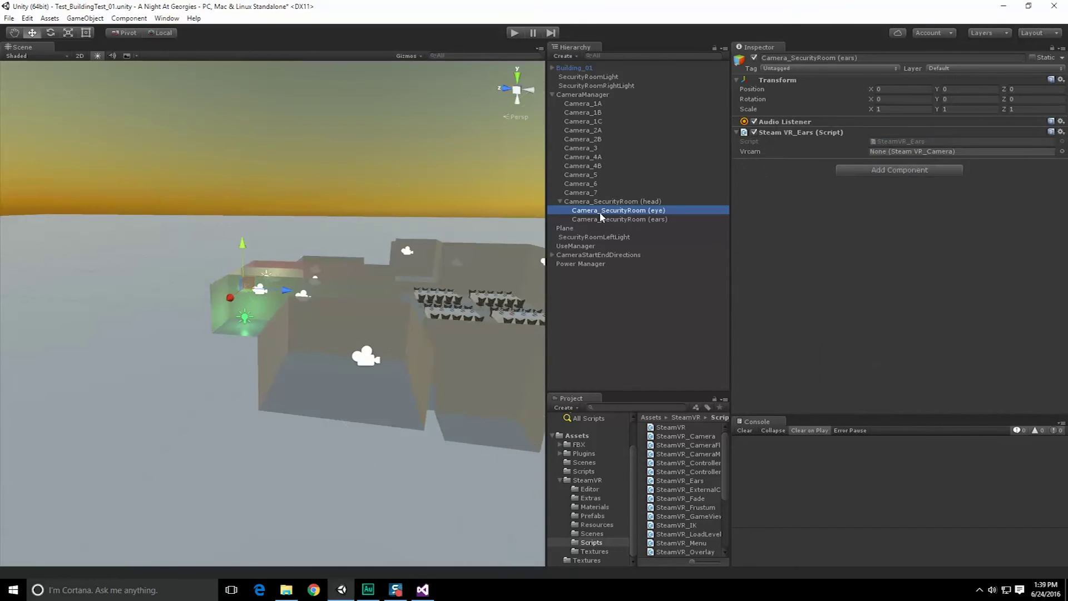
key(Up)
click(601, 222)
Frame the security room, recheck the ears, eye and head objects, then start Play mode.
alt+drag(362, 240, 612, 312)
scroll(346, 277, up, 5)
click(628, 222)
key(Up)
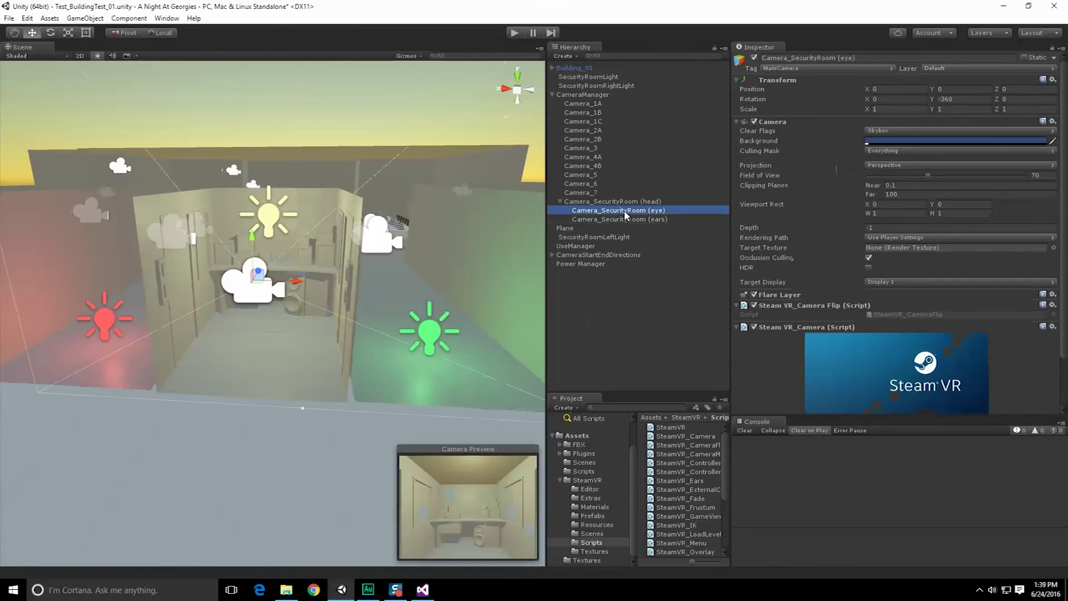
key(Down)
key(Up)
scroll(835, 338, down, 2)
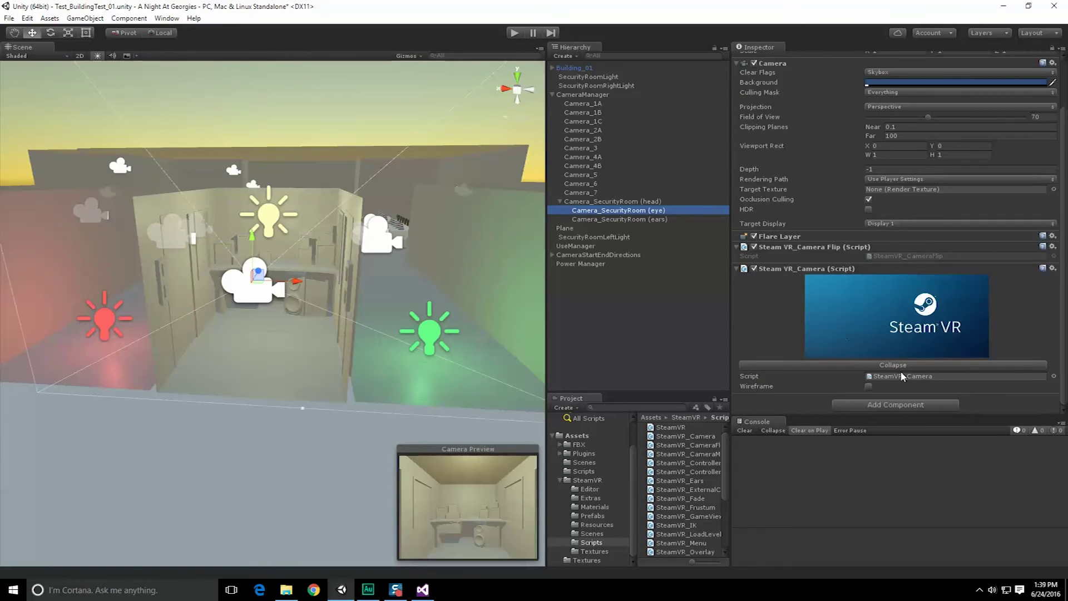
scroll(881, 262, up, 2)
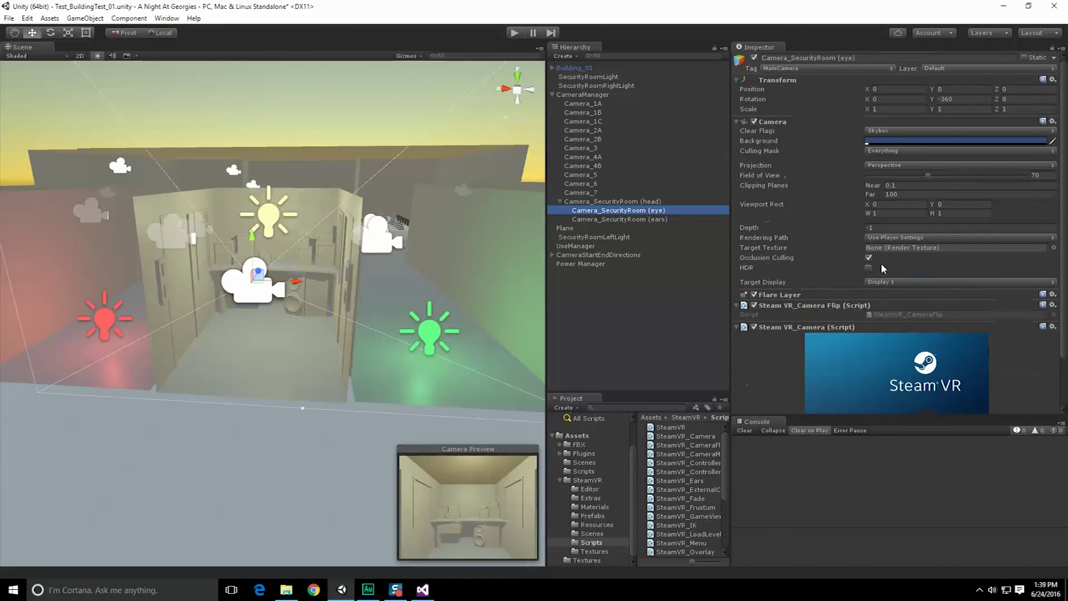
click(615, 220)
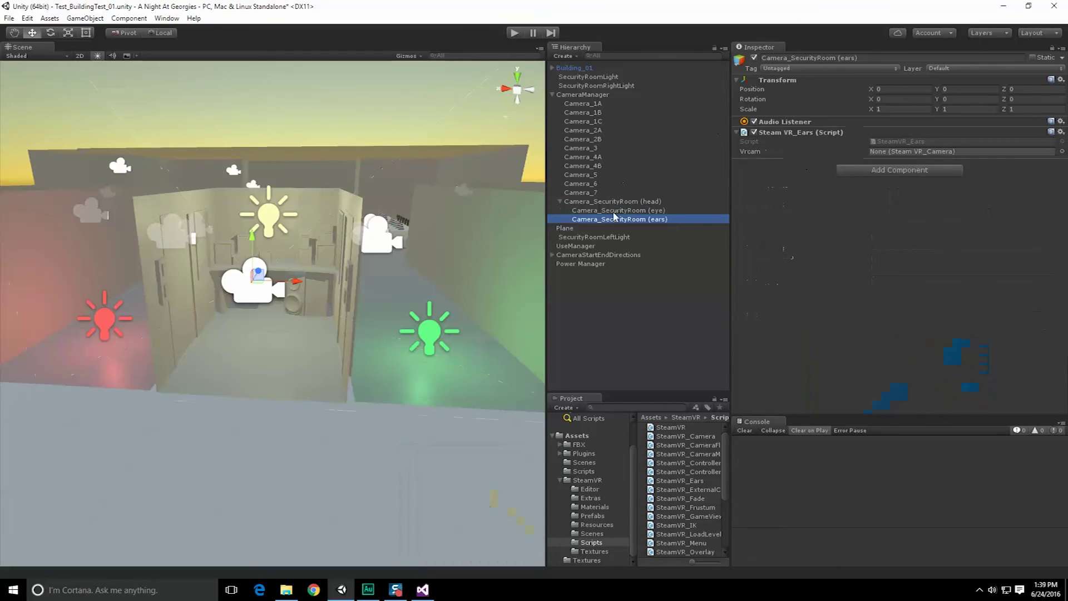
click(616, 211)
click(615, 202)
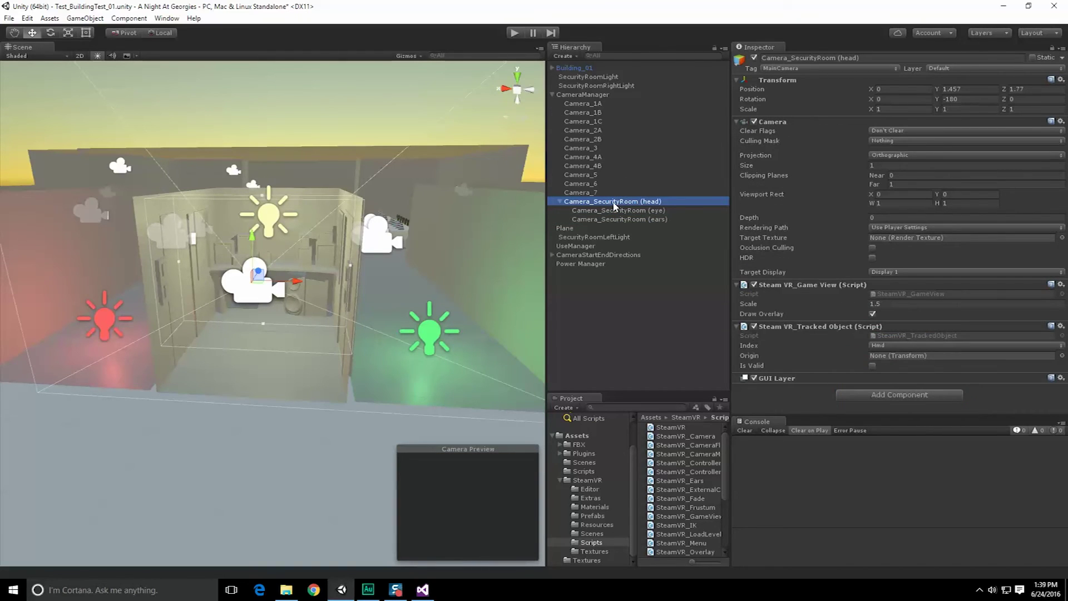
click(515, 33)
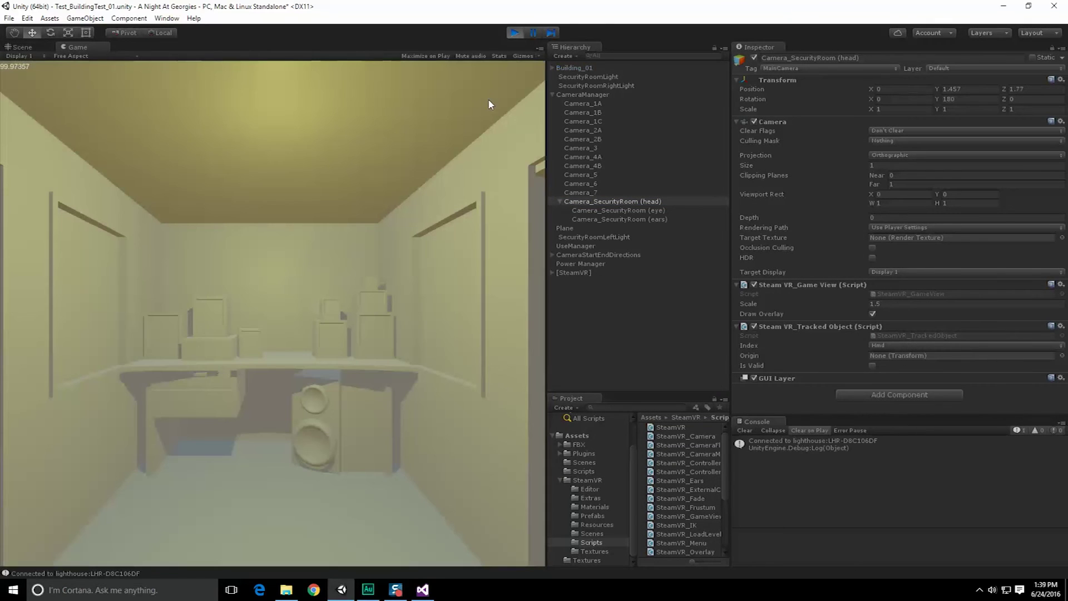